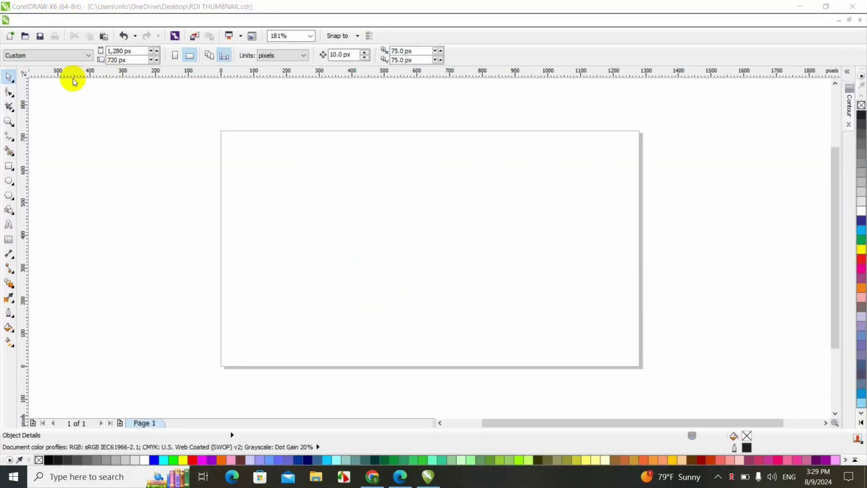
- Draw a large circle with the Ellipse tool and drop a concentric copy of it
click(9, 181)
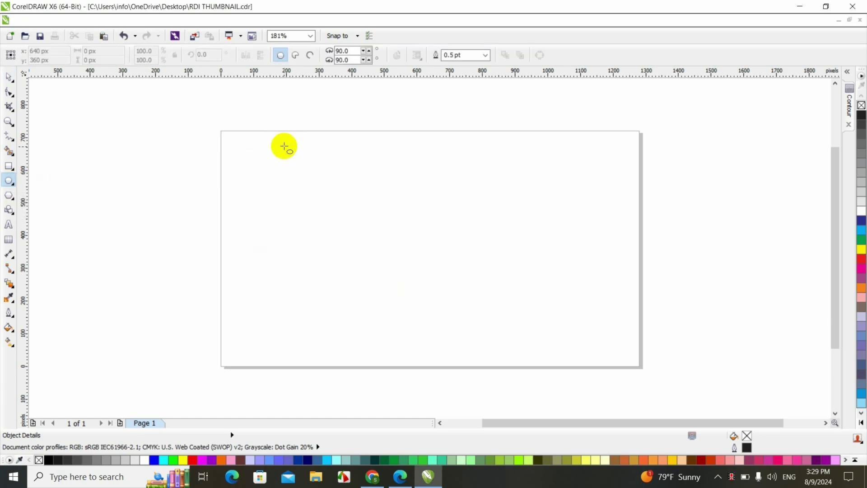
drag(272, 139, 444, 339)
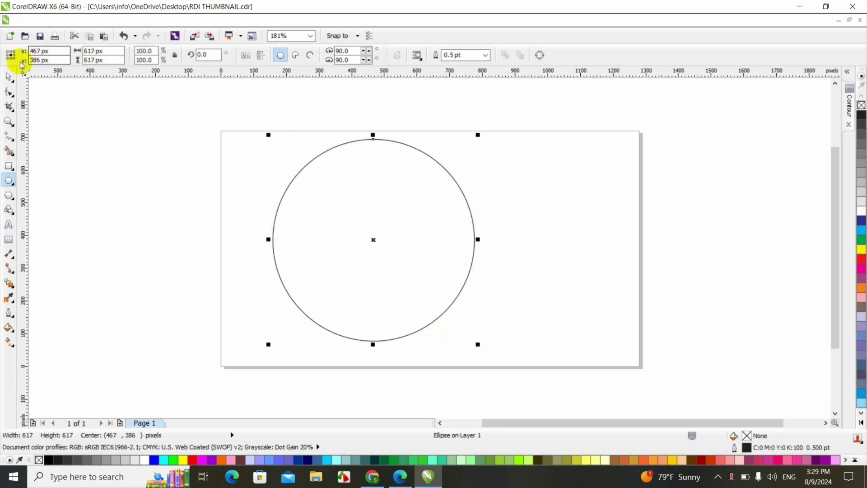
click(9, 77)
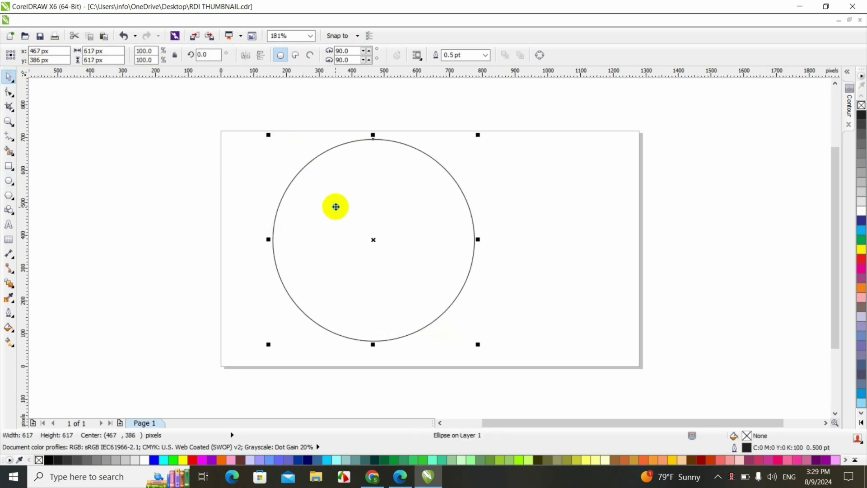
drag(335, 205, 385, 189)
click(435, 210)
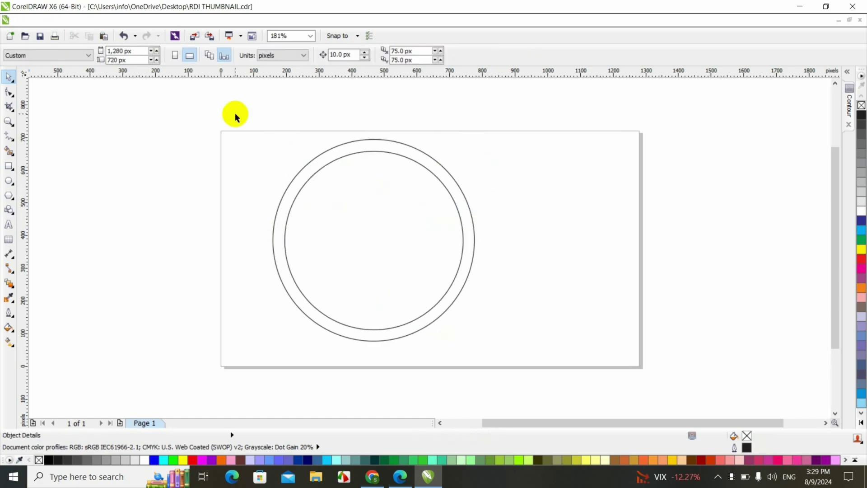
- Enlarge the inner circle to nearly match the outer one, then delete the stray copy
drag(215, 101, 554, 369)
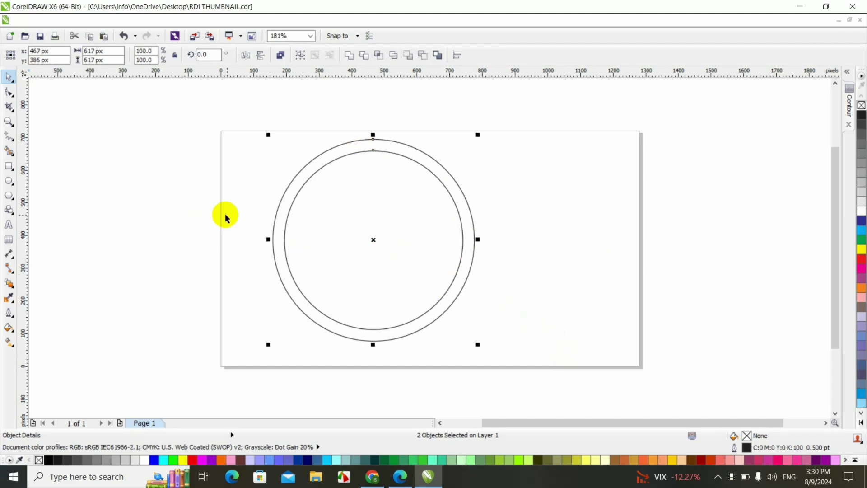
click(486, 233)
click(473, 260)
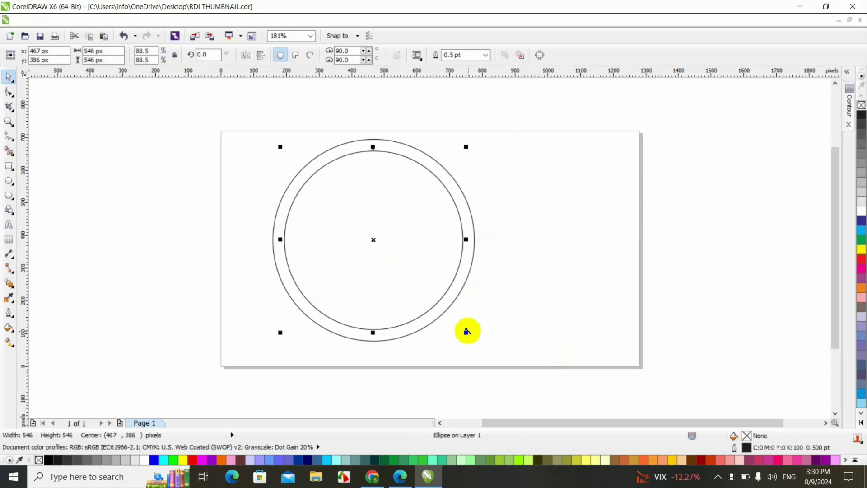
drag(467, 331, 468, 339)
click(551, 199)
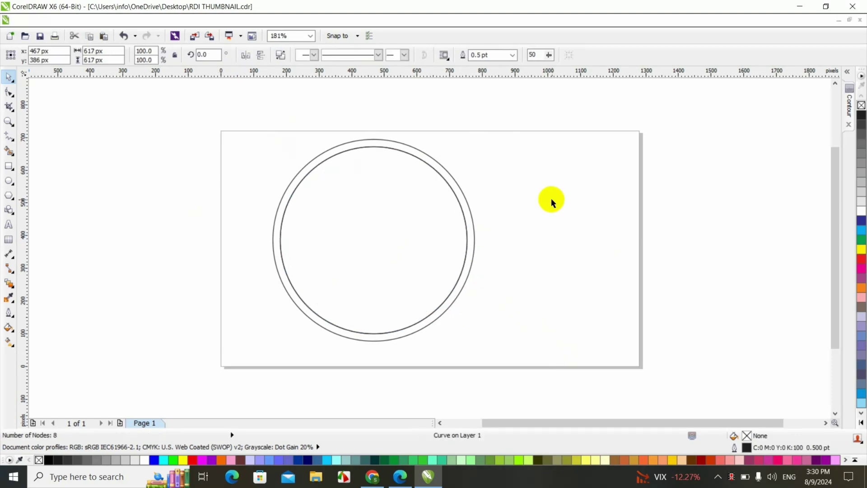
drag(376, 255, 573, 245)
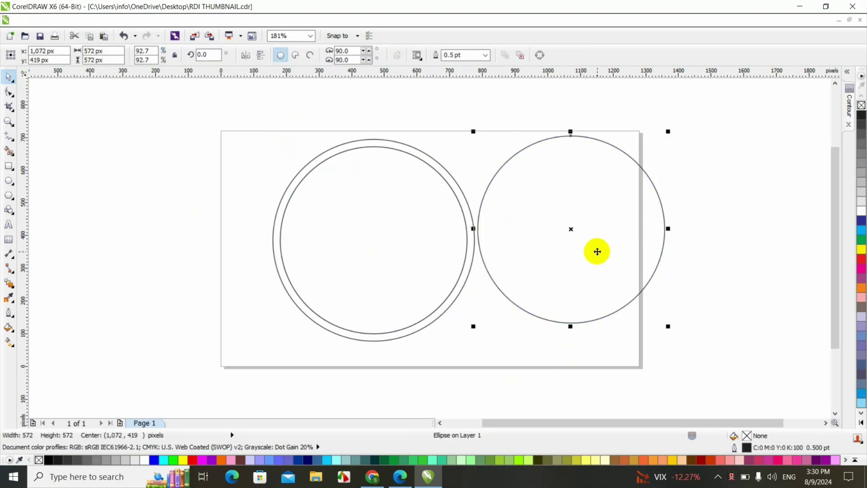
key(Delete)
- Enlarge the double circle and shift it slightly into position
click(469, 206)
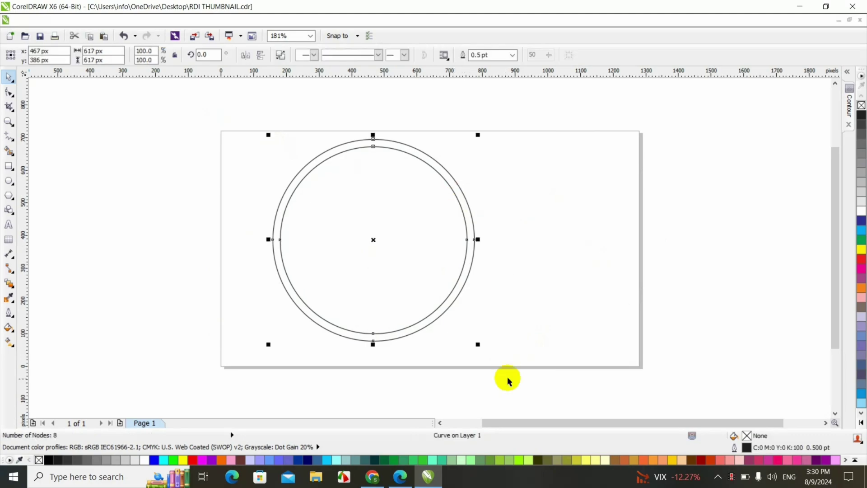
drag(478, 345, 522, 383)
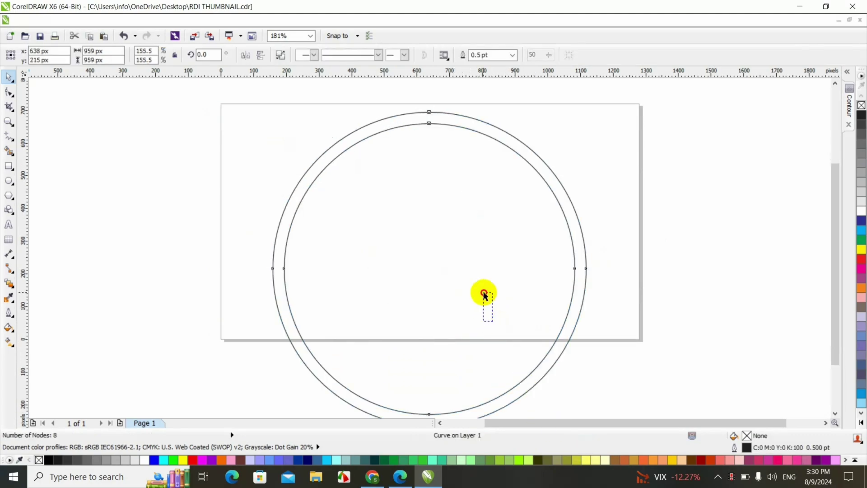
click(517, 255)
key(ctrl+z)
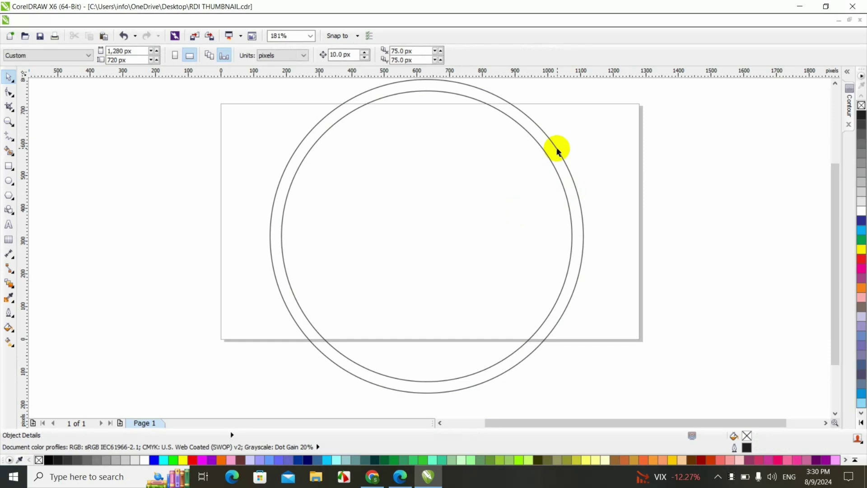
drag(557, 153, 511, 191)
- Add a copy of the double circle shrunk to 565 px, centred inside the large ones
click(526, 209)
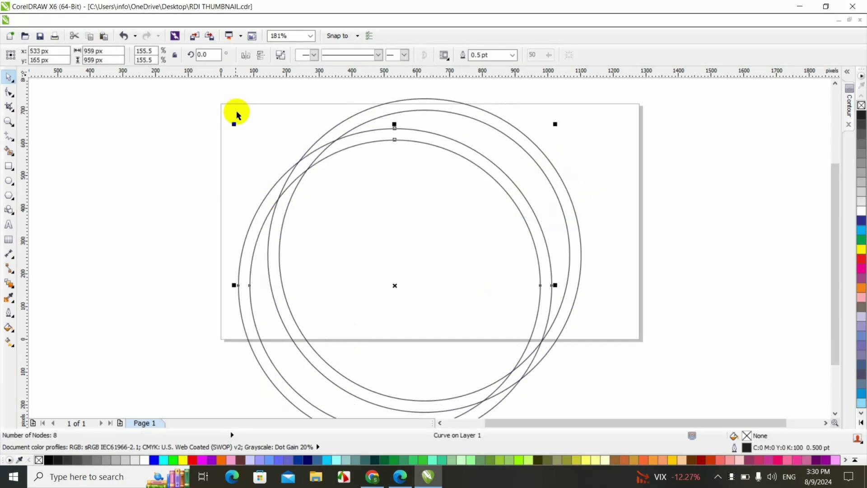
drag(237, 113, 338, 258)
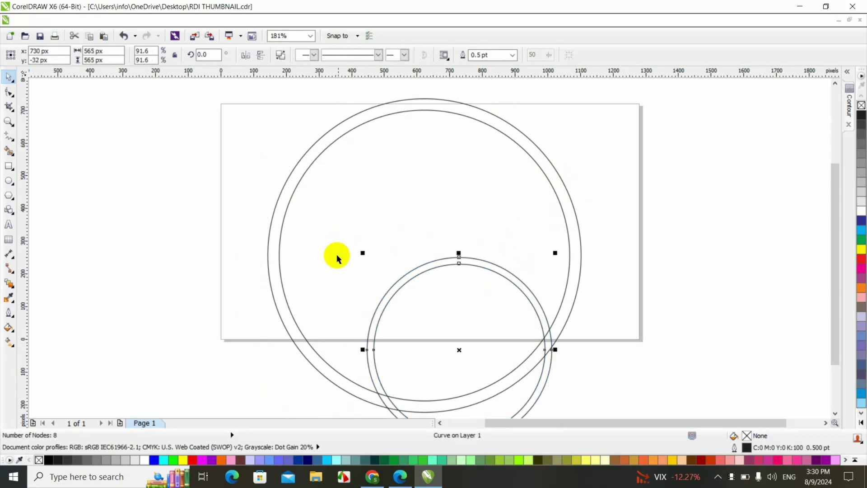
drag(408, 290, 367, 193)
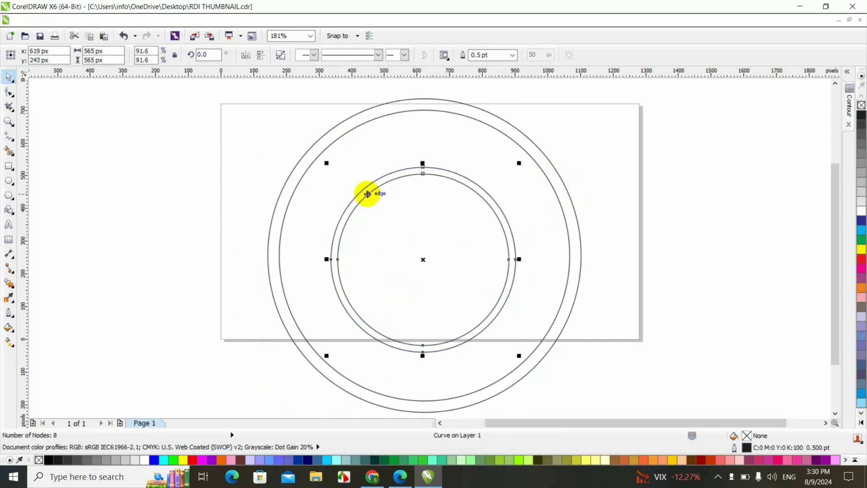
click(445, 248)
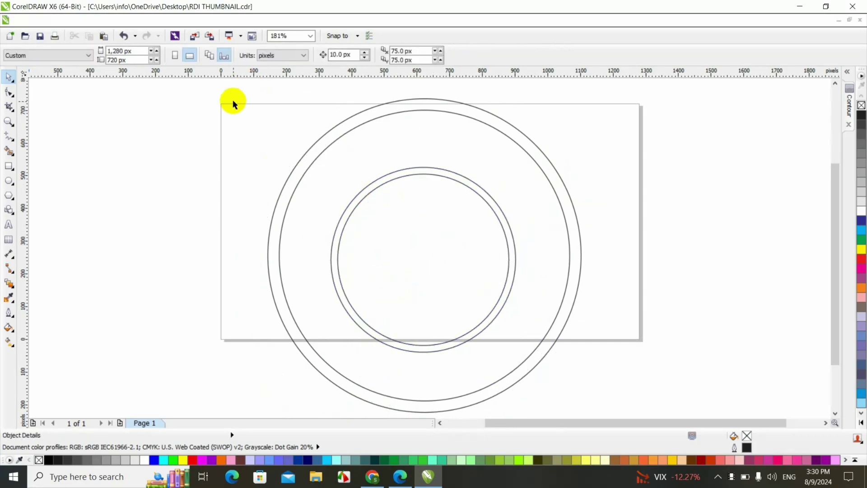
- Scale all circles to 2,511 px, fill them black without outline, and move them right of the page
scroll(232, 103, down, 3)
drag(194, 88, 366, 218)
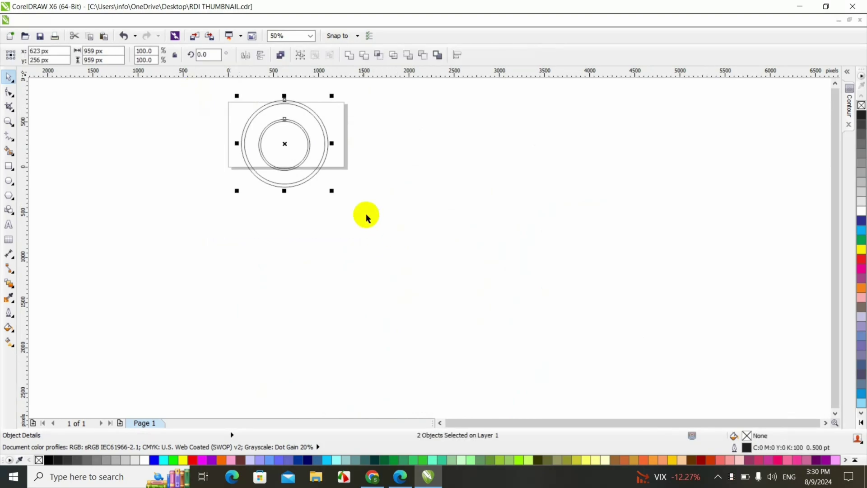
drag(332, 190, 471, 330)
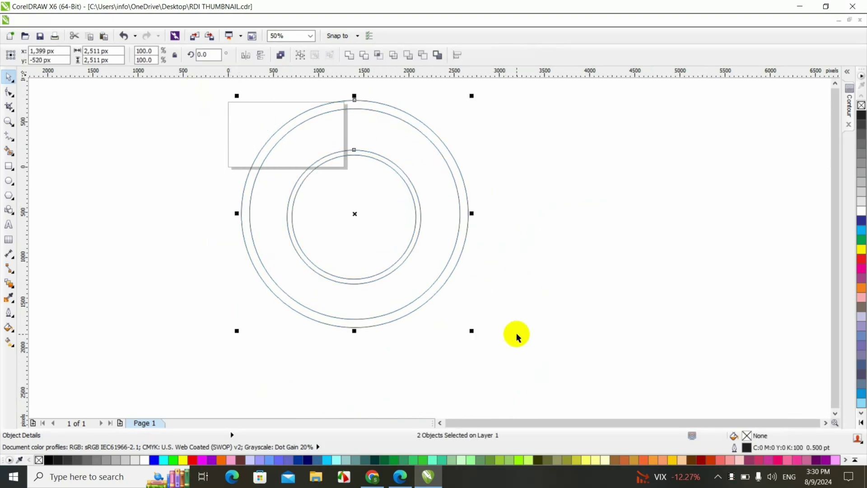
click(861, 115)
right_click(861, 105)
drag(429, 142, 589, 177)
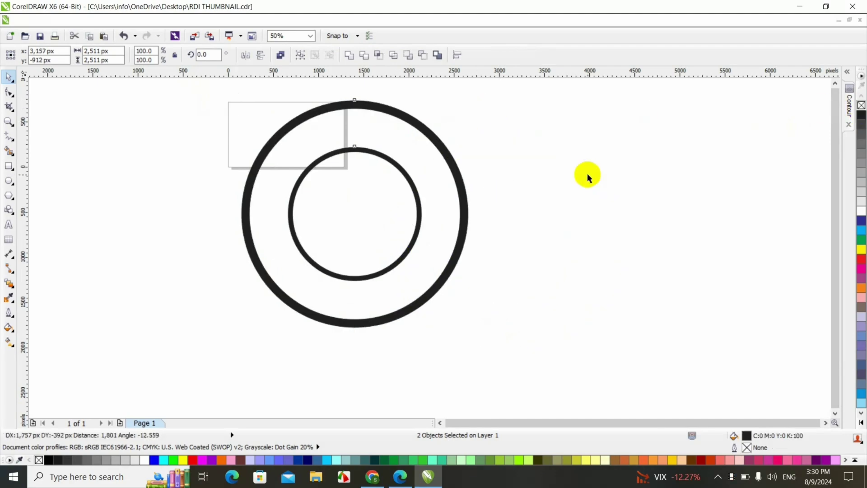
click(684, 176)
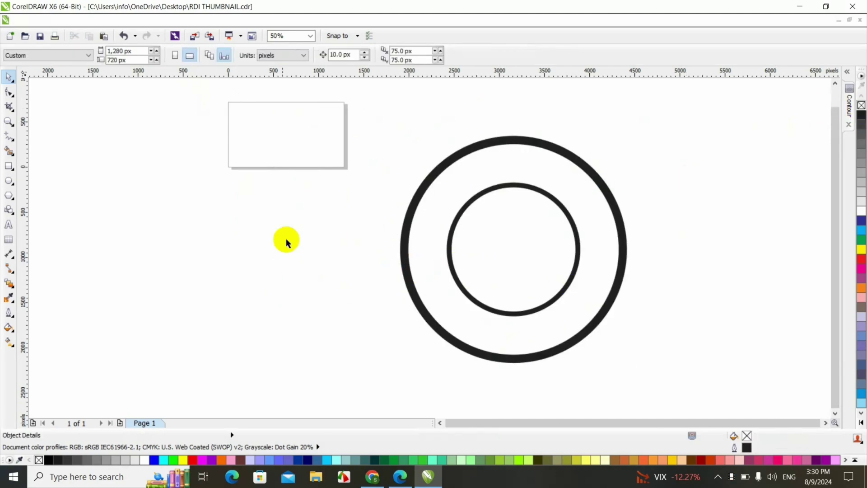
- Draw a rectangular bar across the right ring gap and copy it to the left gap
click(8, 165)
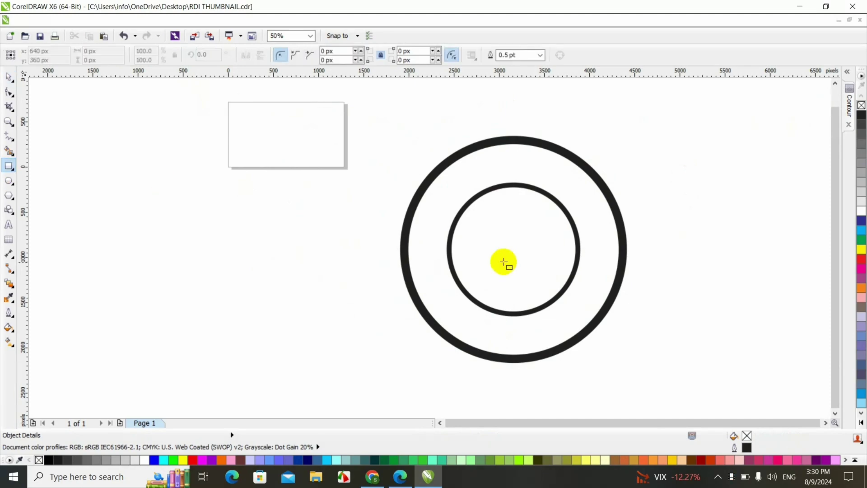
drag(403, 240, 603, 247)
click(9, 77)
click(637, 267)
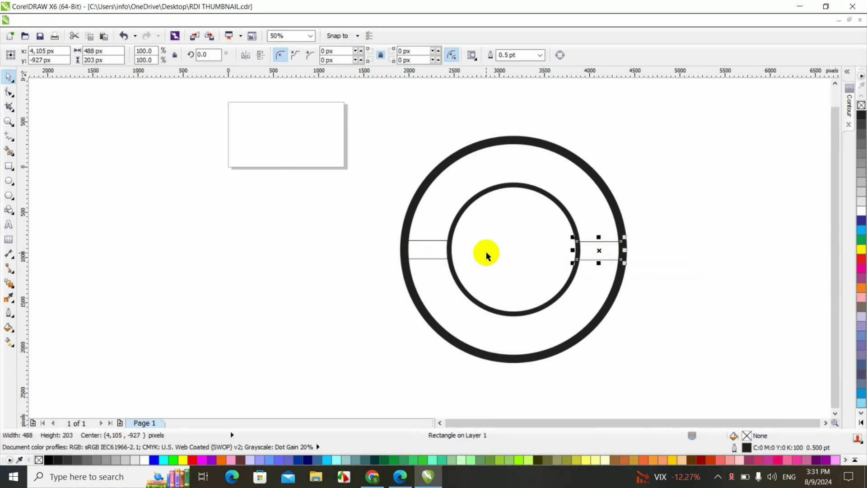
- Weld the two bars into one shape and fill it black
shift+click(440, 251)
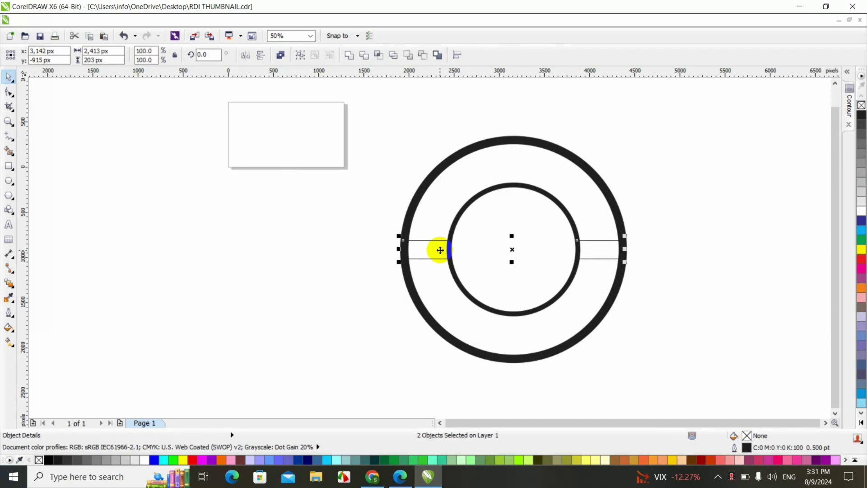
click(355, 58)
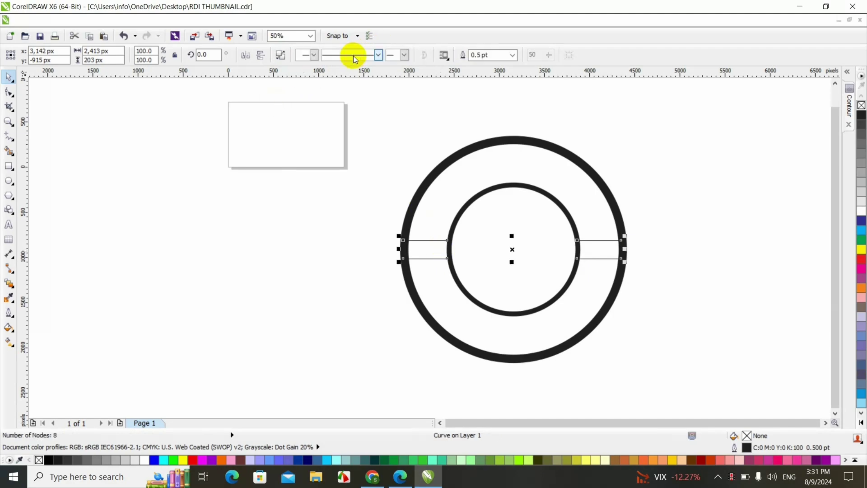
click(862, 118)
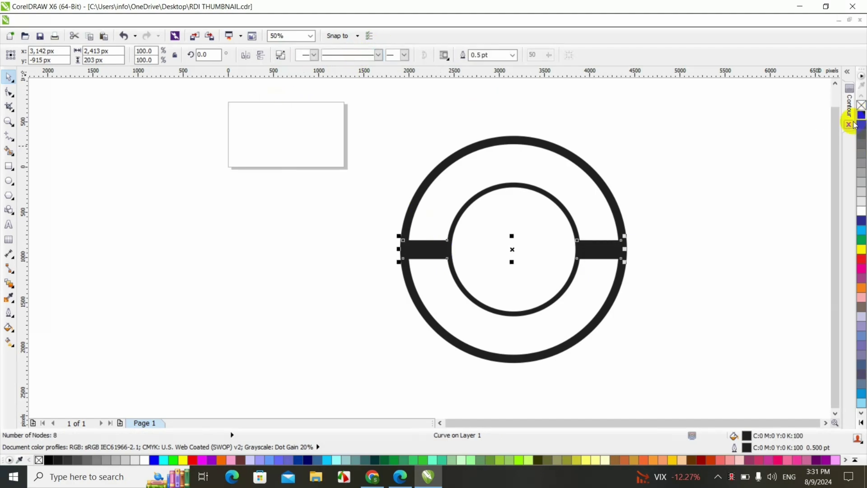
click(769, 173)
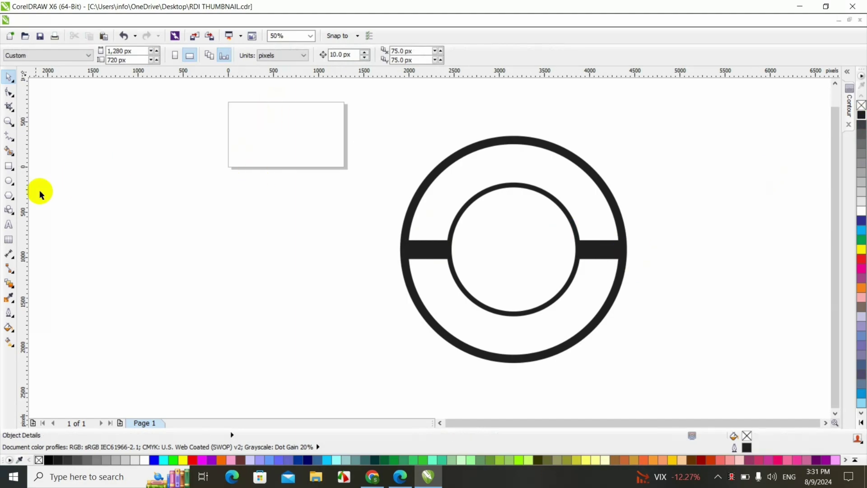
- Add RDI text left of the page and set its font to Impact
click(11, 225)
click(99, 240)
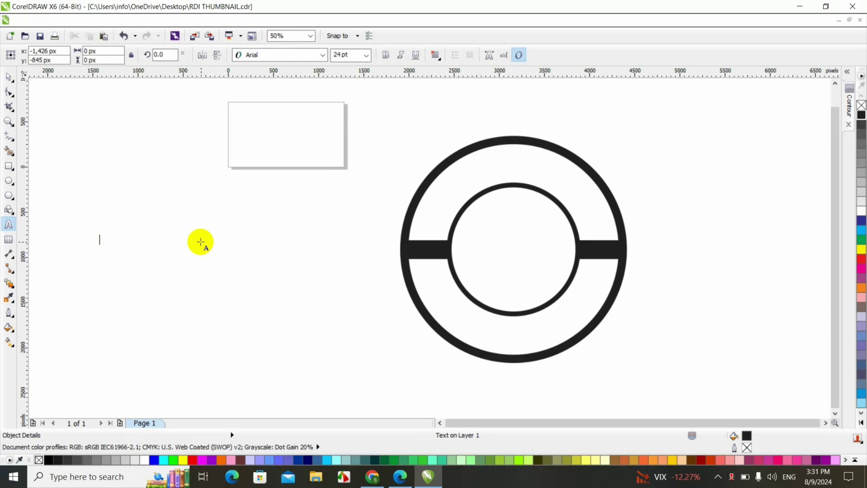
text(RDI)
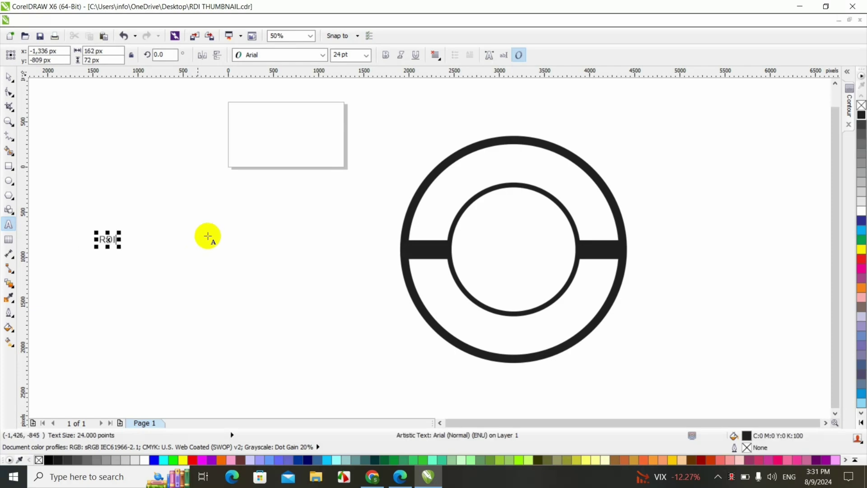
click(8, 76)
click(256, 55)
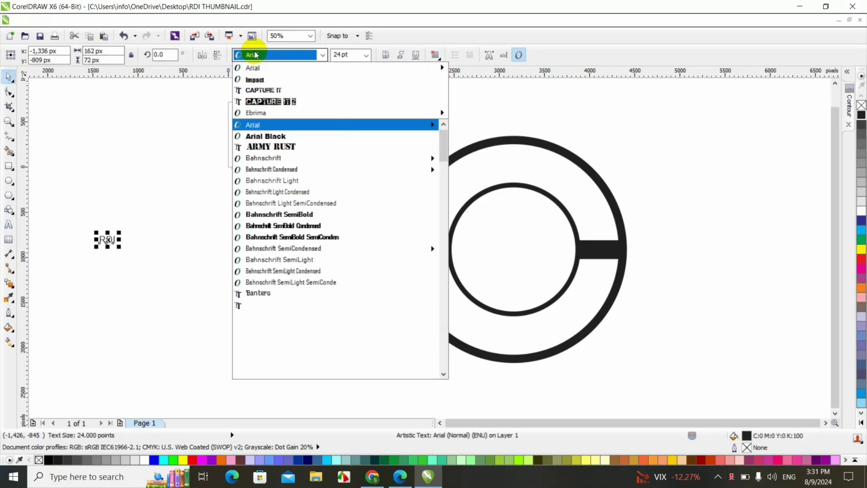
click(254, 80)
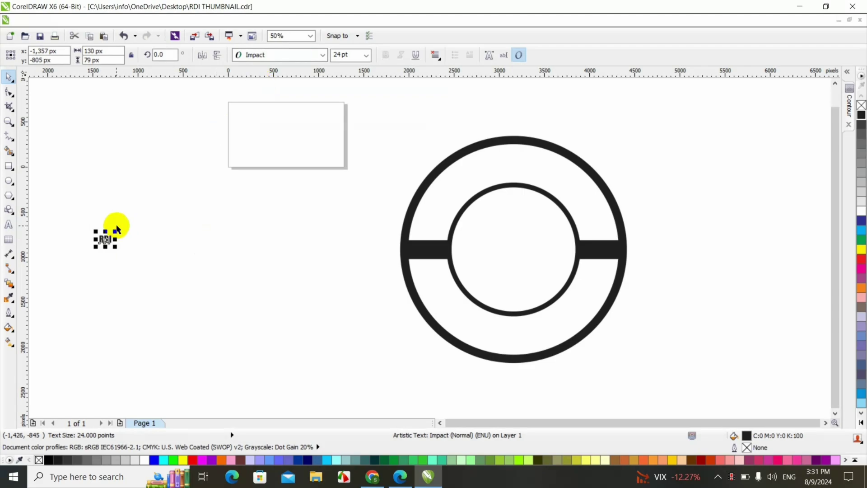
- Scale RDI to 193.51 pt and centre it inside the inner circle
drag(116, 229, 226, 140)
drag(184, 187, 552, 232)
drag(589, 290, 562, 286)
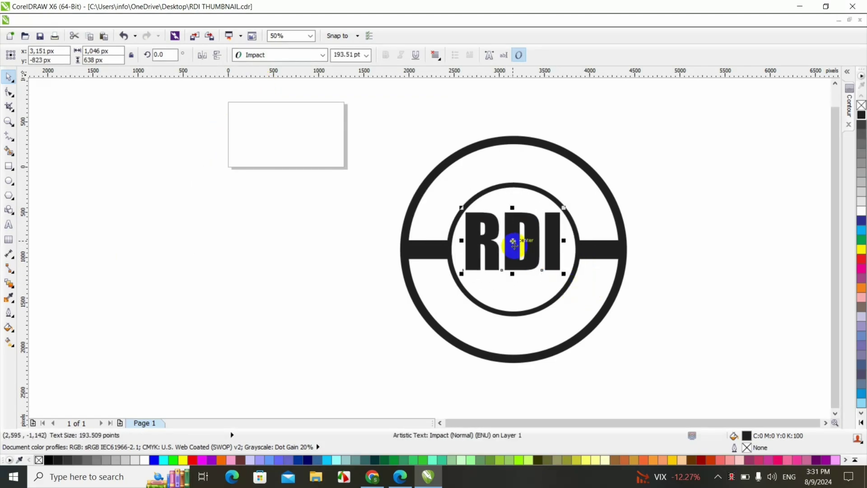
drag(513, 241, 514, 251)
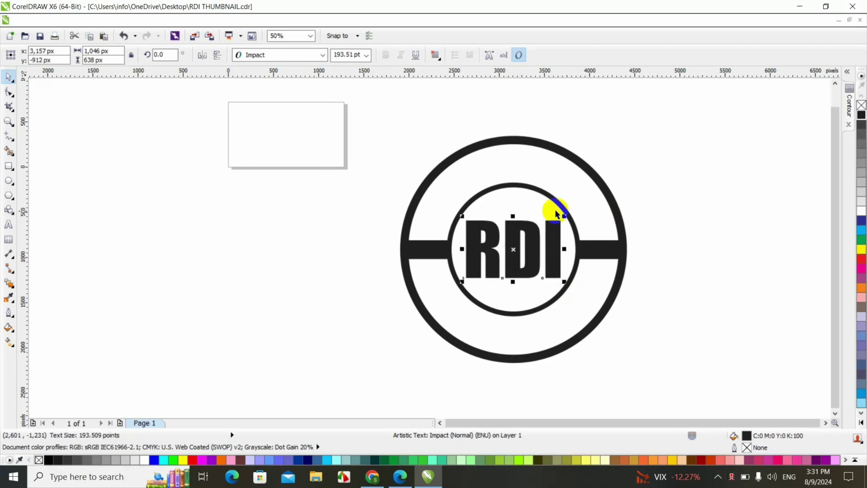
shift+click(485, 193)
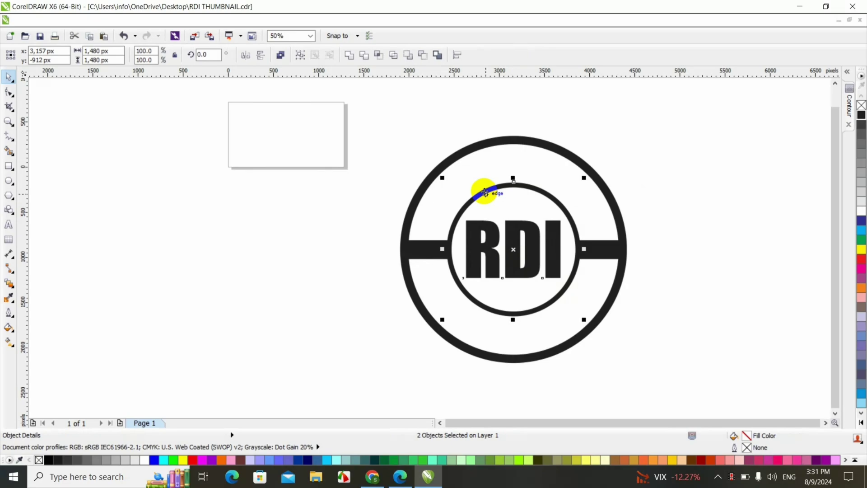
click(384, 227)
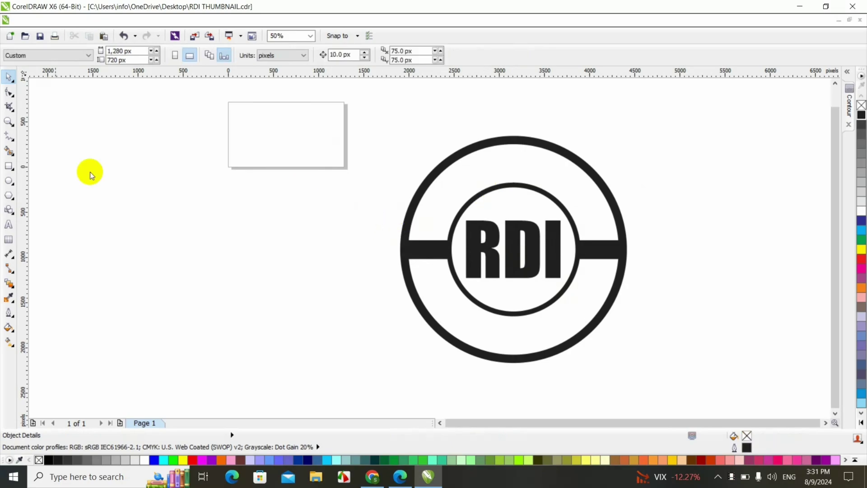
- Draw a 1,475 px circle matching the inner circle and move it left of the logo
click(9, 182)
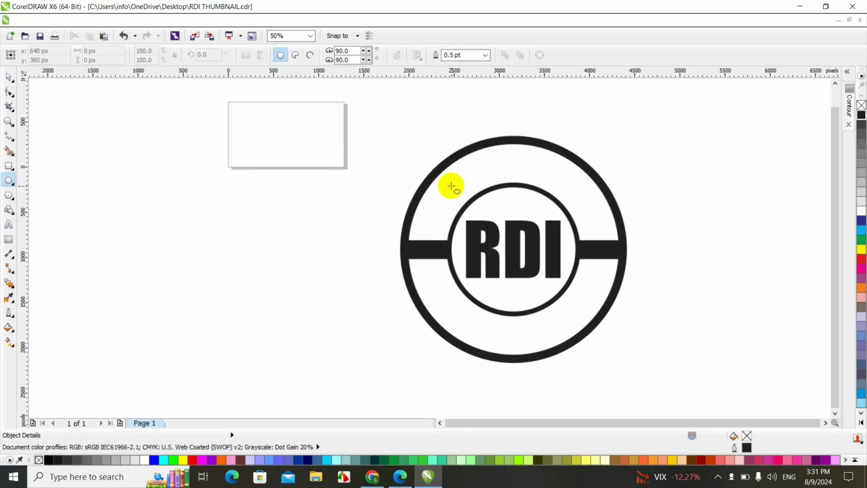
drag(451, 186, 580, 312)
drag(447, 180, 446, 180)
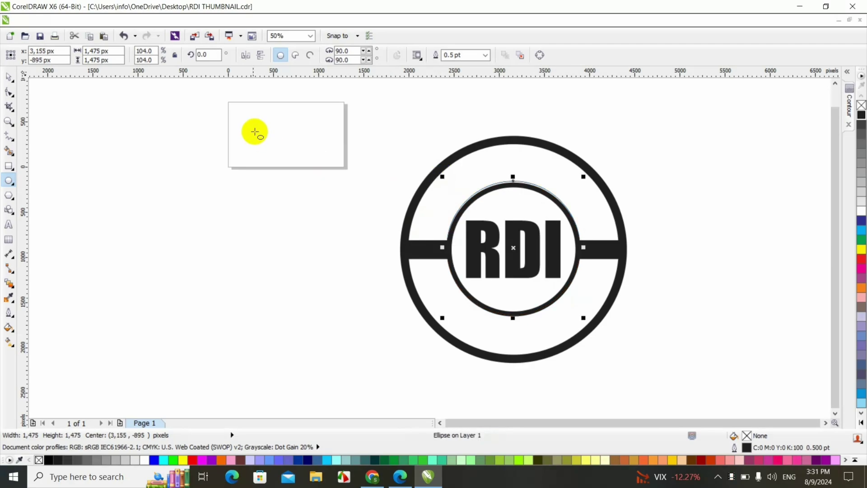
click(13, 77)
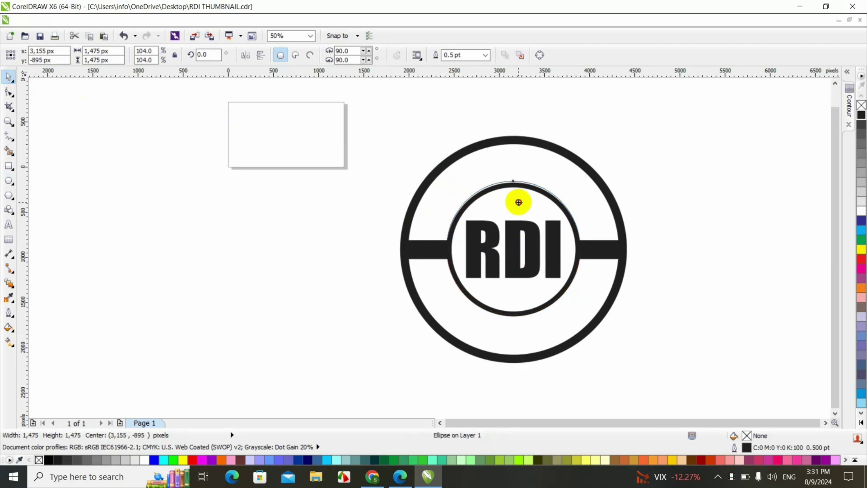
drag(517, 199, 225, 220)
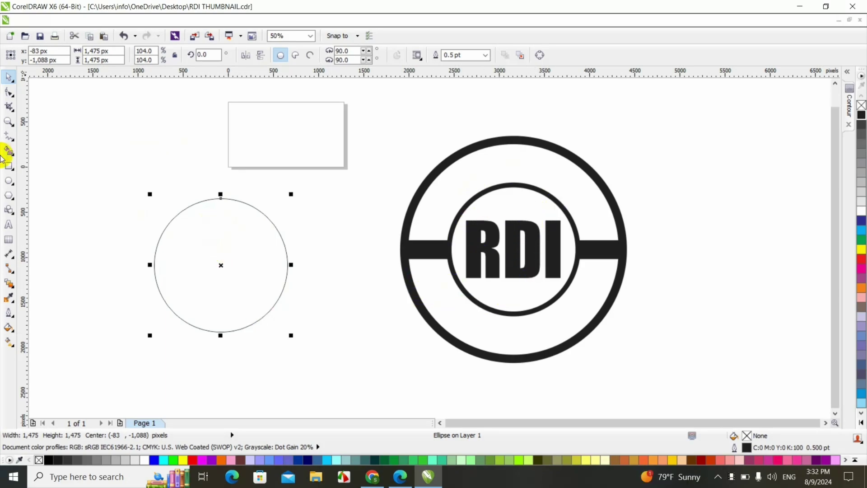
click(86, 161)
- Type 'RDI DECALS' above the left circle in Impact, enlarged to 85.815 pt
click(9, 225)
click(115, 190)
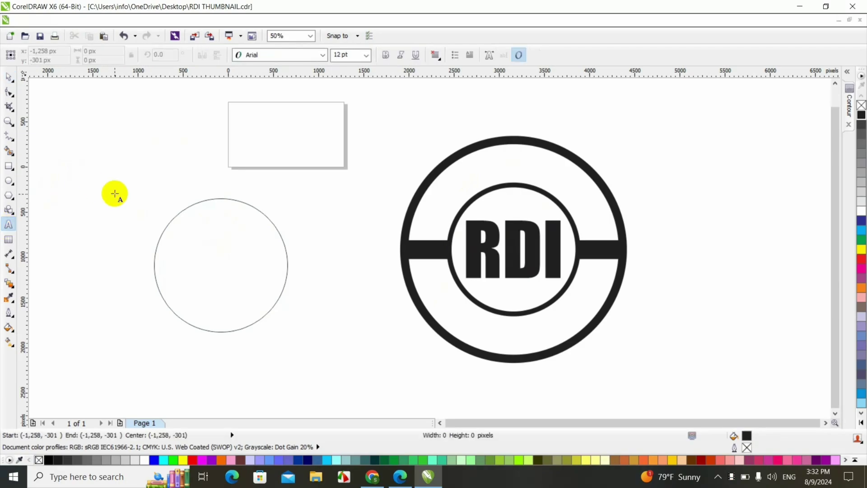
text(RDI DEC)
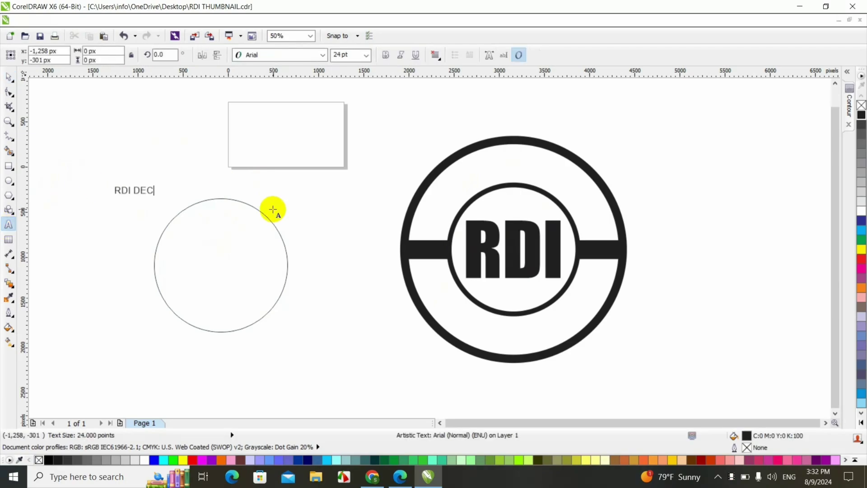
text(ALS)
click(9, 77)
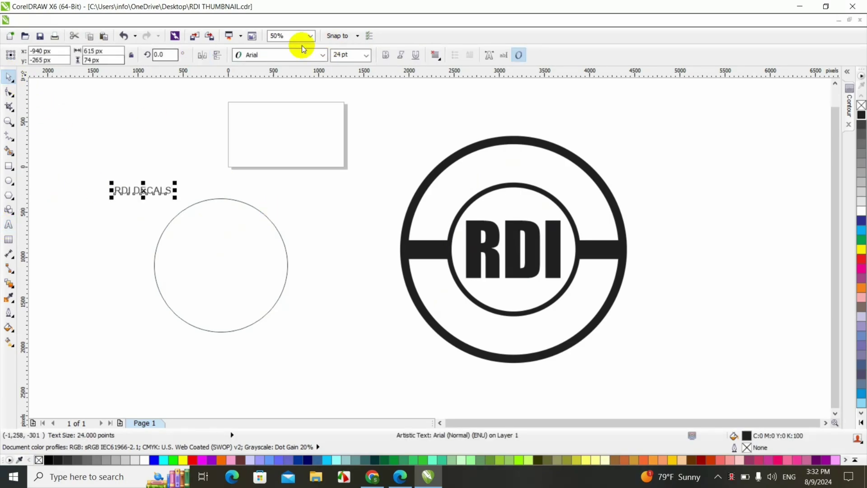
click(322, 55)
click(273, 79)
drag(159, 185, 251, 151)
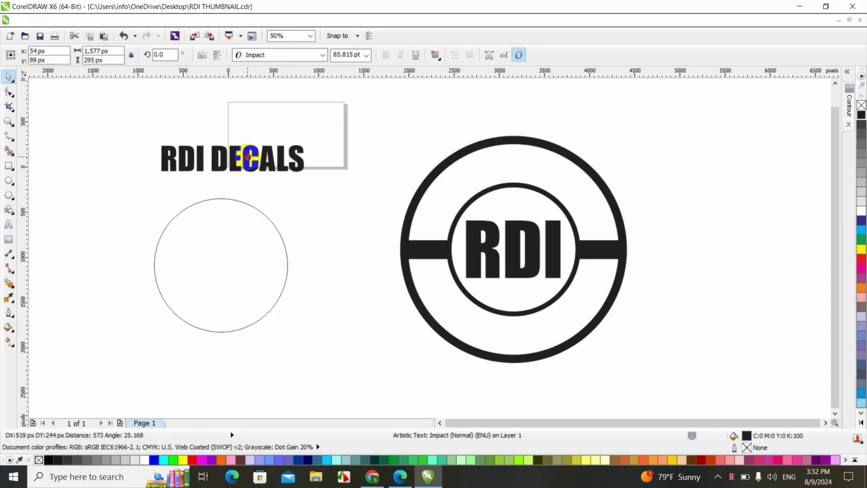
- Fit RDI DECALS along the top of the left circle with Text > Fit Text To Path
click(219, 22)
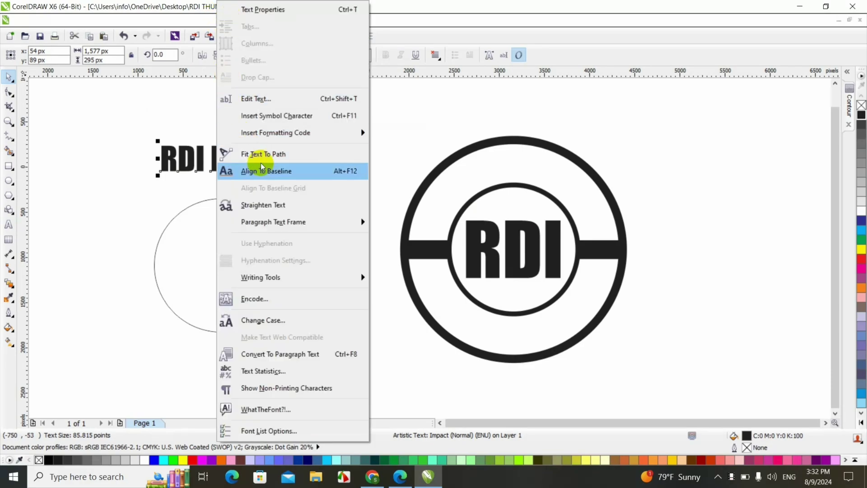
click(292, 156)
click(228, 20)
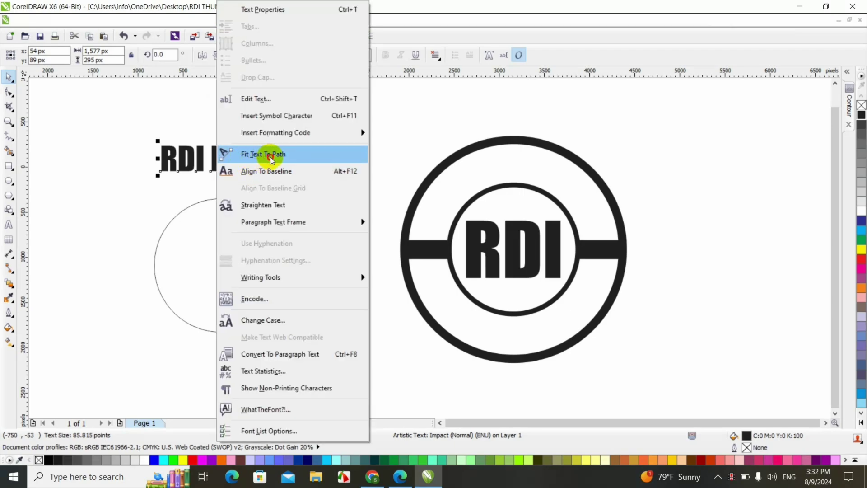
click(270, 156)
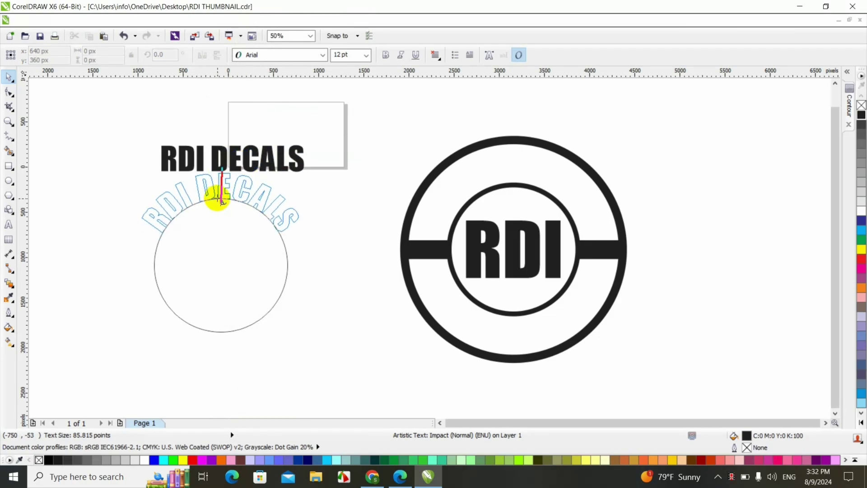
click(217, 197)
- Detach the curved text from the circle with Arrange > Break Text Apart
click(224, 295)
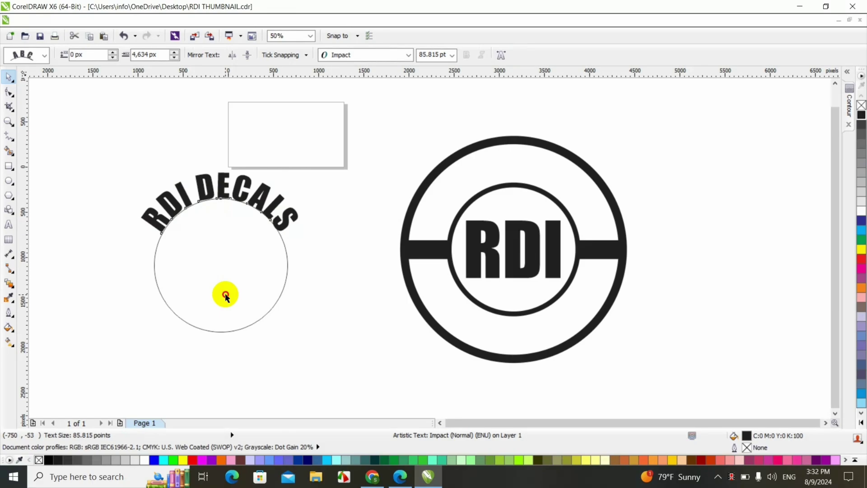
click(133, 20)
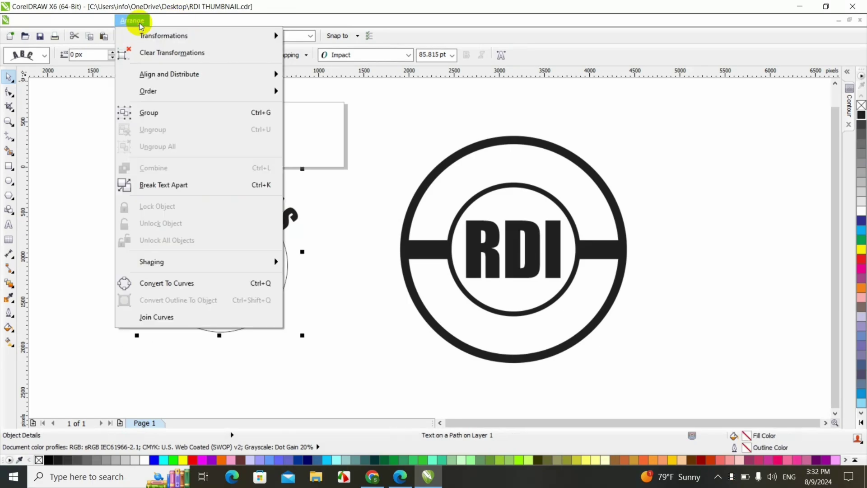
click(164, 181)
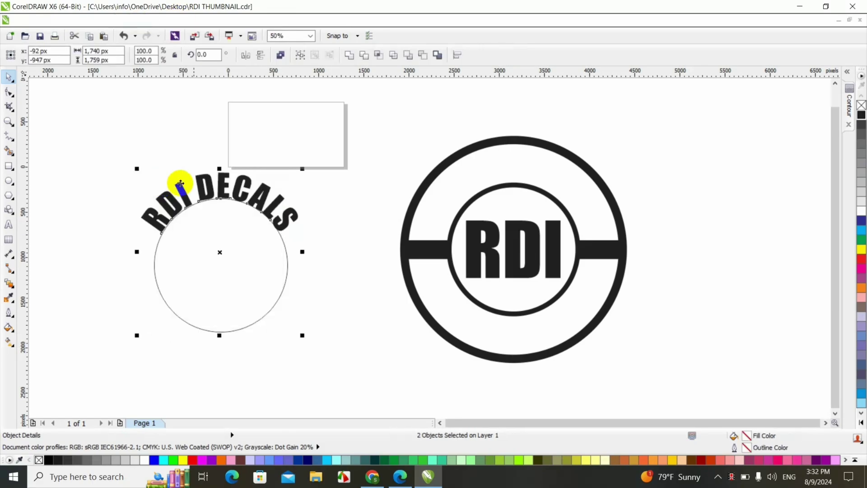
click(204, 140)
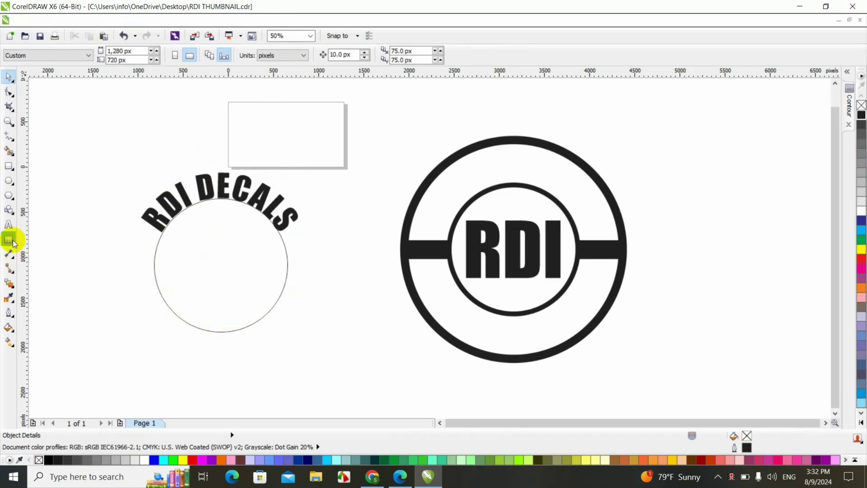
- Type 'YOUTUBE' below the left circle in Impact and enlarge it
click(9, 224)
click(193, 377)
text(YOUTUBE)
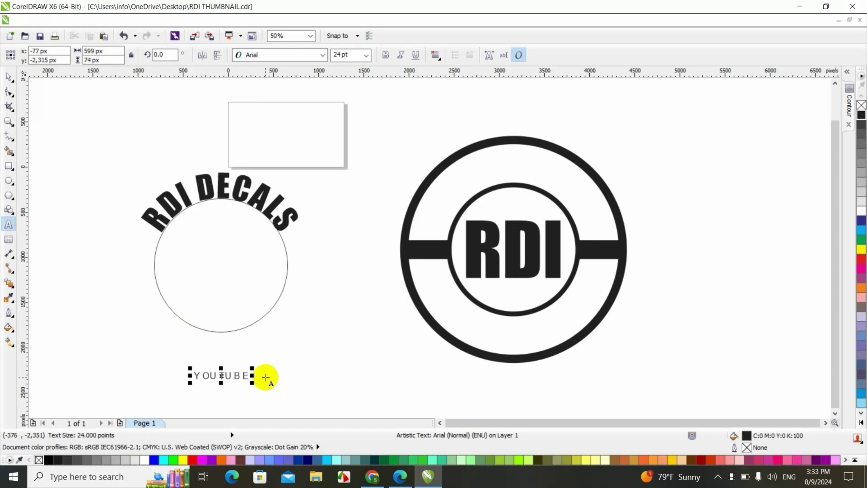
click(231, 375)
click(208, 375)
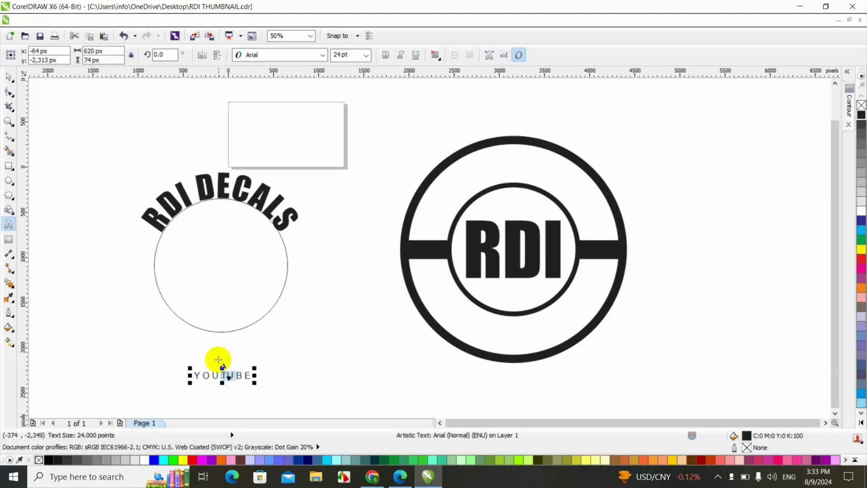
click(229, 375)
key(ctrl+z)
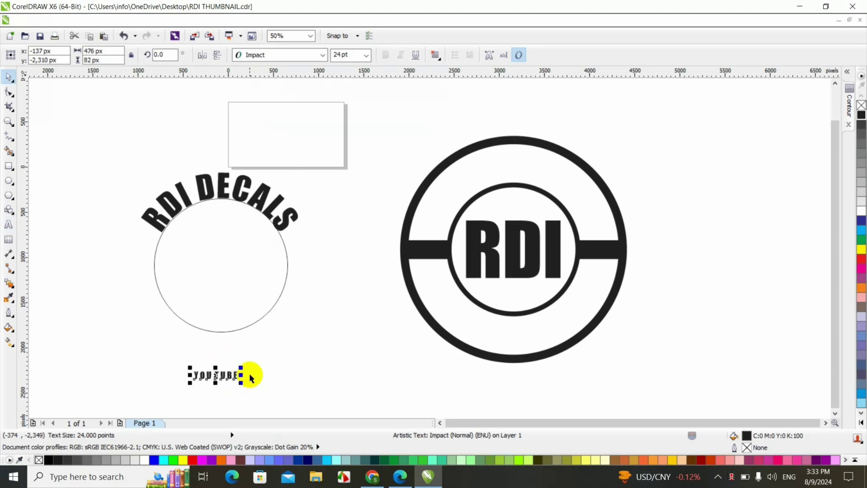
drag(245, 368, 367, 279)
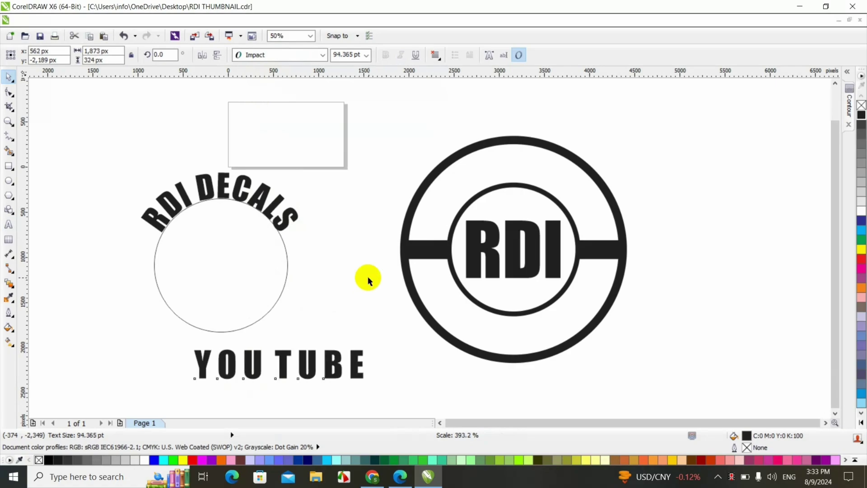
- Remove the gap between YOU and TUBE and centre the 77.981 pt text beneath the circle
double_click(276, 351)
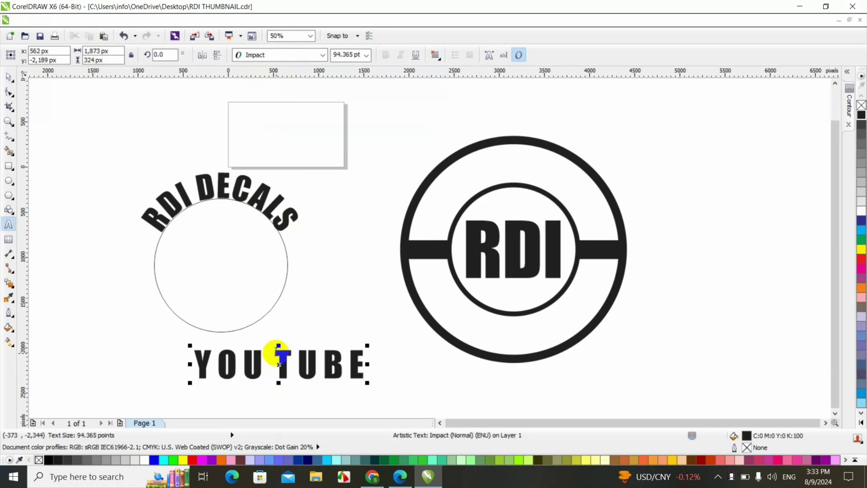
key(Delete)
click(7, 75)
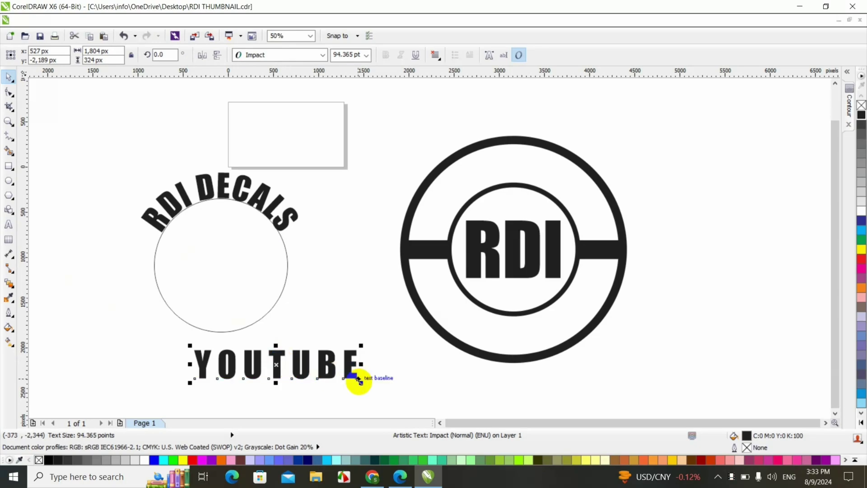
drag(361, 383, 338, 379)
drag(257, 361, 221, 349)
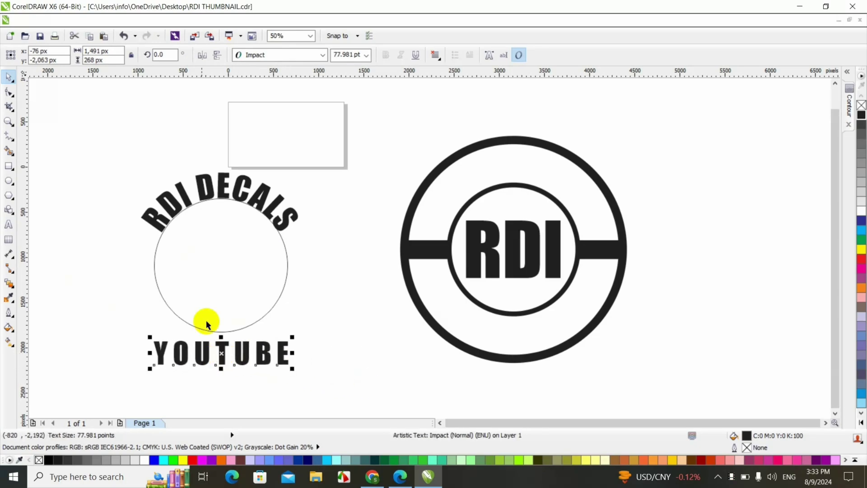
click(216, 22)
click(107, 134)
- Rotate YOUTUBE 180° and fit it along the bottom of the circle
click(167, 57)
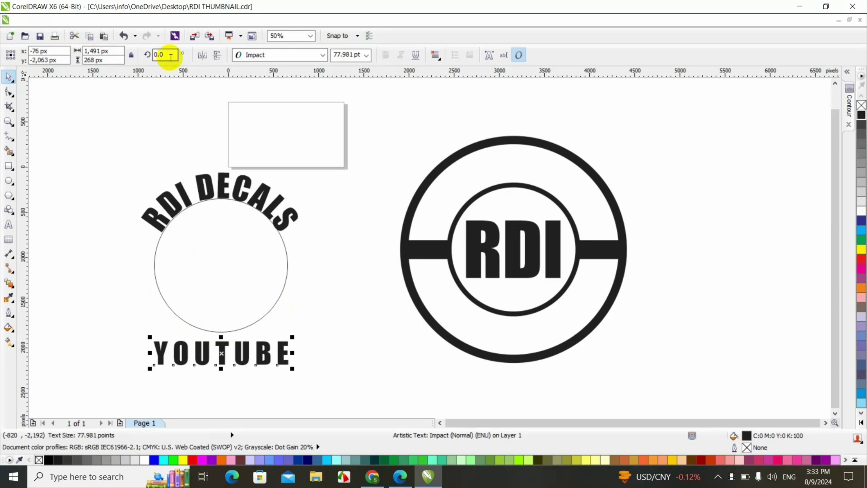
drag(171, 56, 143, 55)
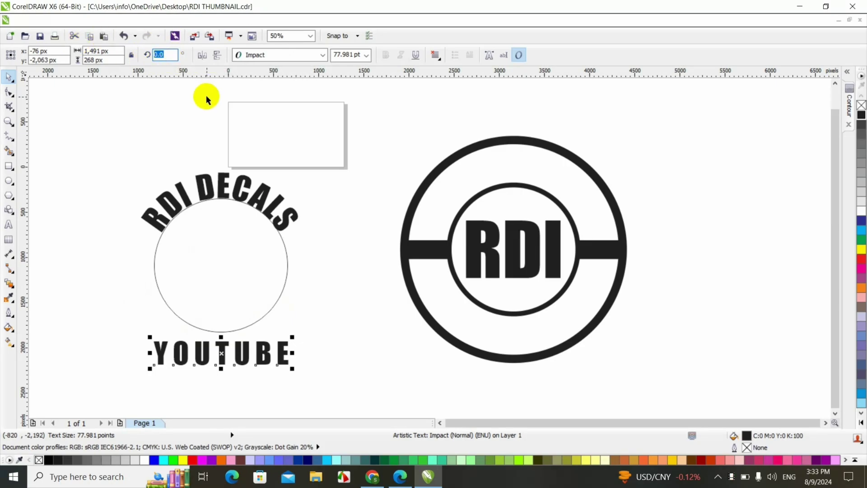
text(180)
key(Return)
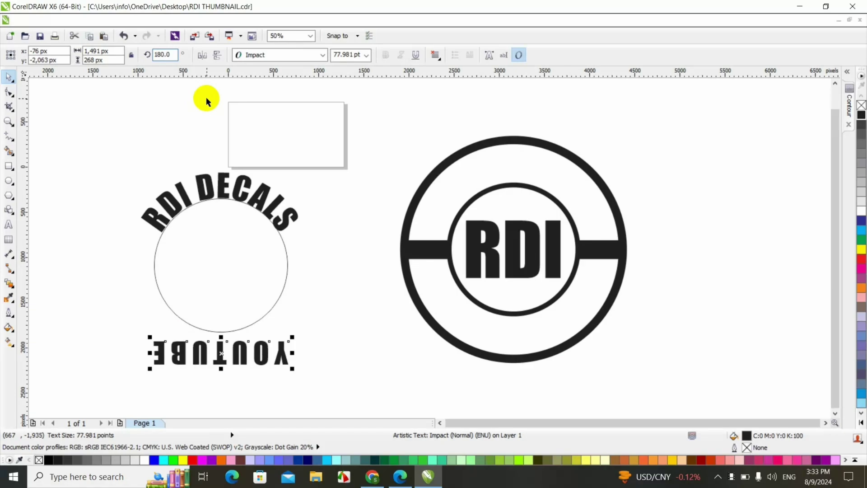
click(226, 21)
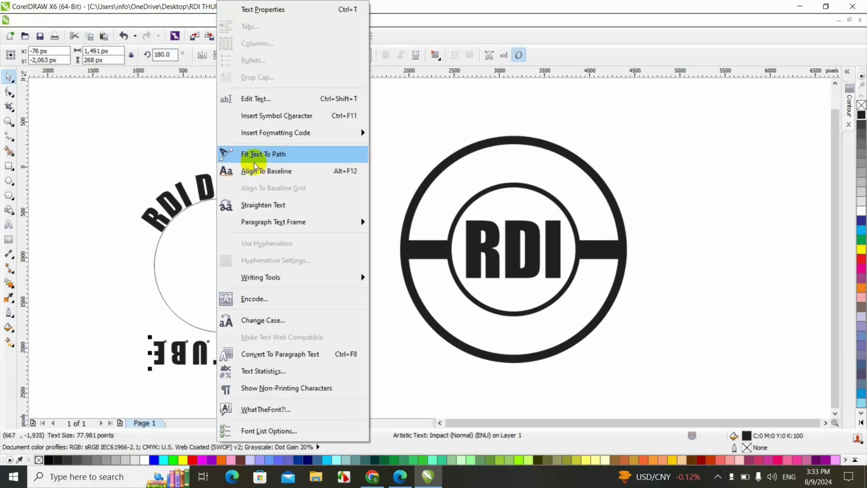
click(256, 155)
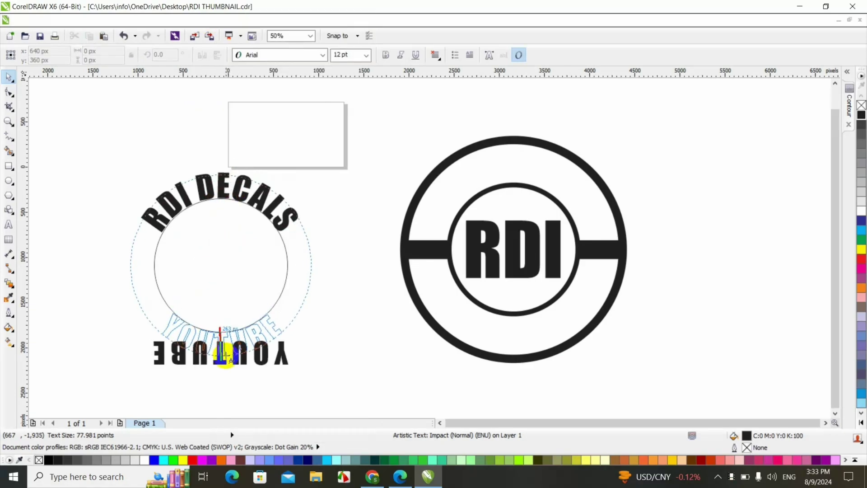
click(222, 350)
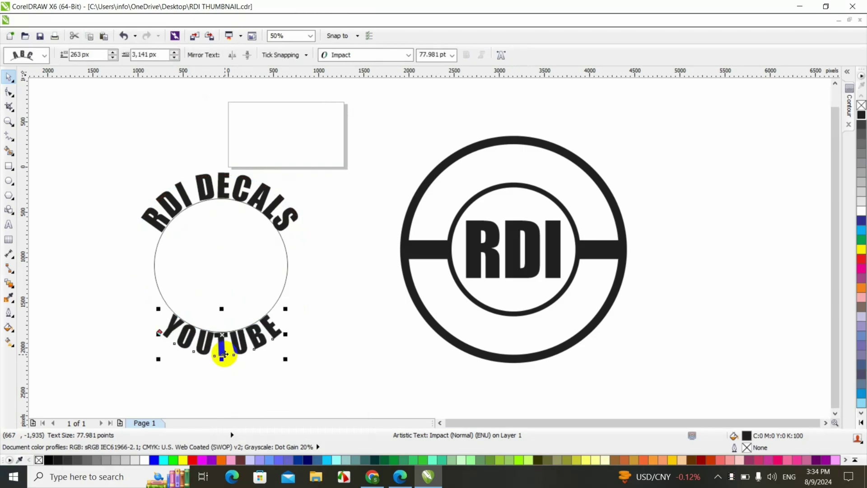
click(174, 333)
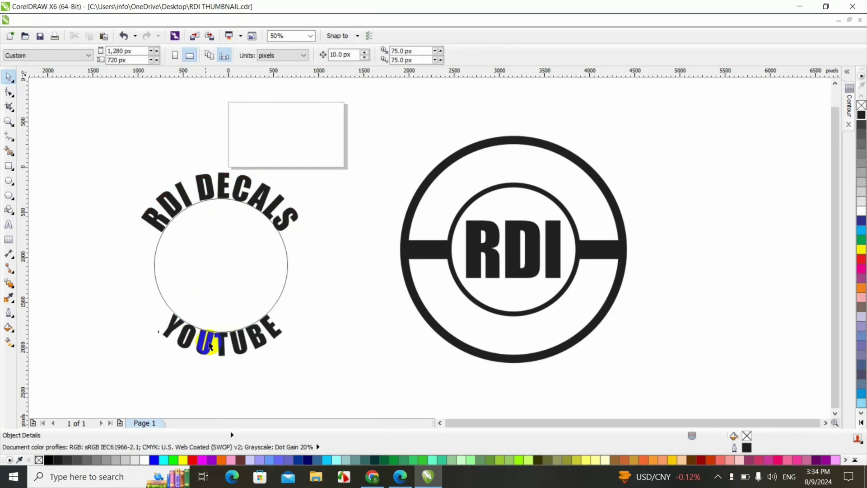
- Break YOUTUBE apart from its path and delete the guide circle
click(254, 327)
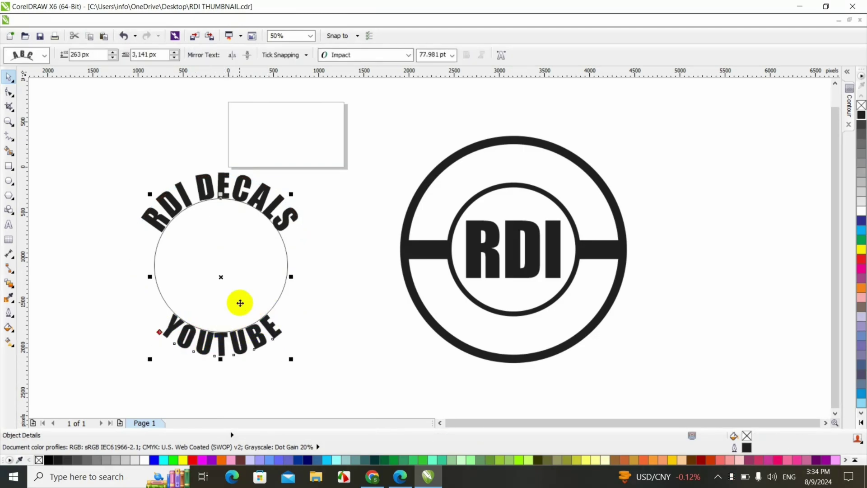
click(166, 20)
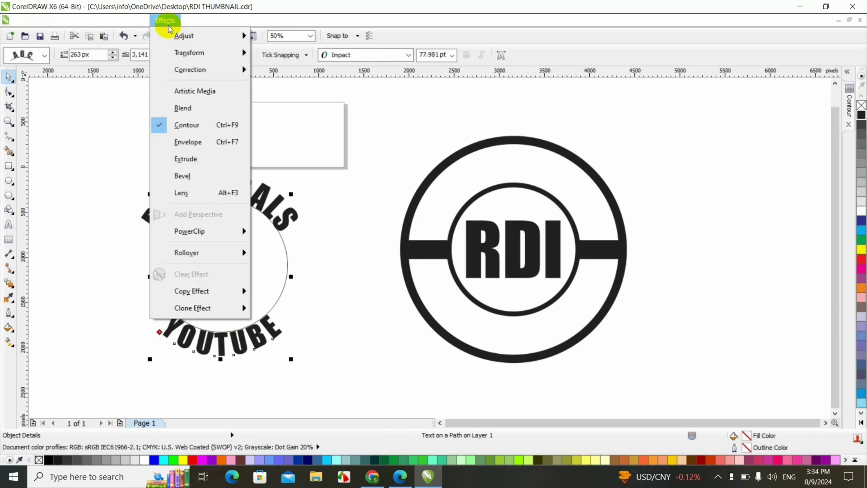
mouse_move(139, 21)
click(160, 191)
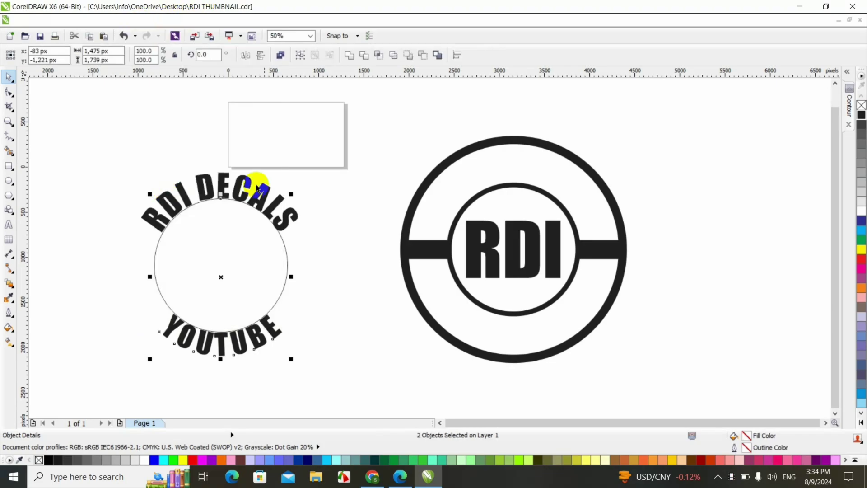
click(294, 141)
click(230, 255)
key(Delete)
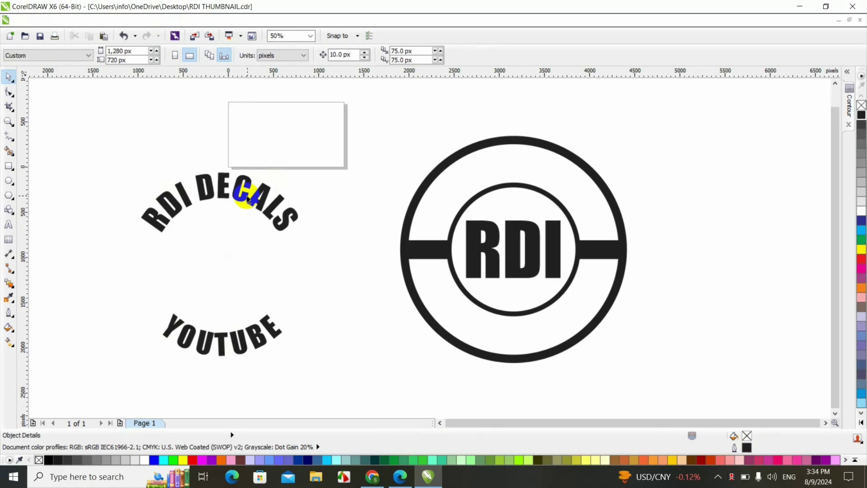
- Move RDI DECALS into the top band of the badge ring and enlarge it to fit
drag(235, 192, 529, 171)
mouse_move(594, 211)
mouse_down()
mouse_move(605, 238)
mouse_move(608, 218)
mouse_up()
shift+click(485, 140)
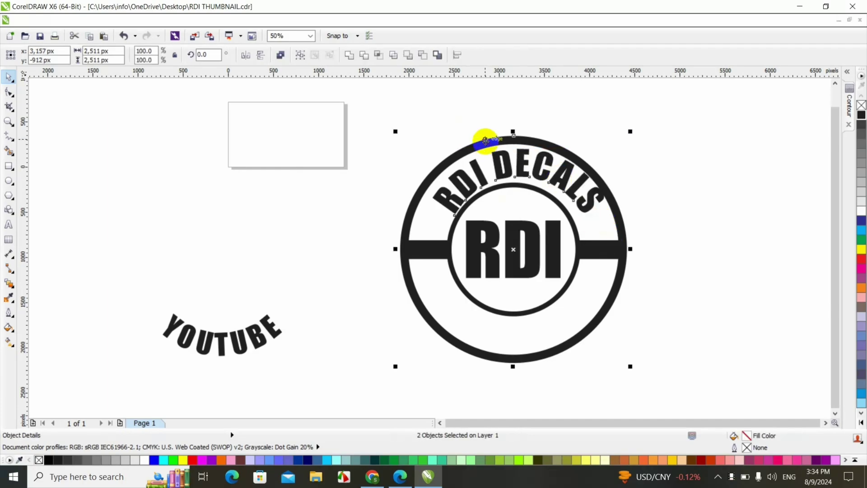
- Enlarge YOUTUBE to 85.258 pt and align it along the bottom band of the ring
click(232, 345)
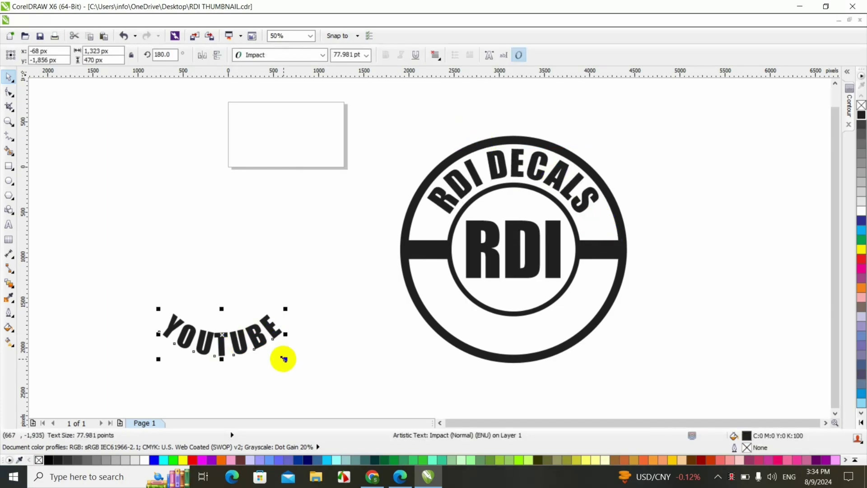
drag(283, 359, 293, 364)
drag(228, 330, 513, 328)
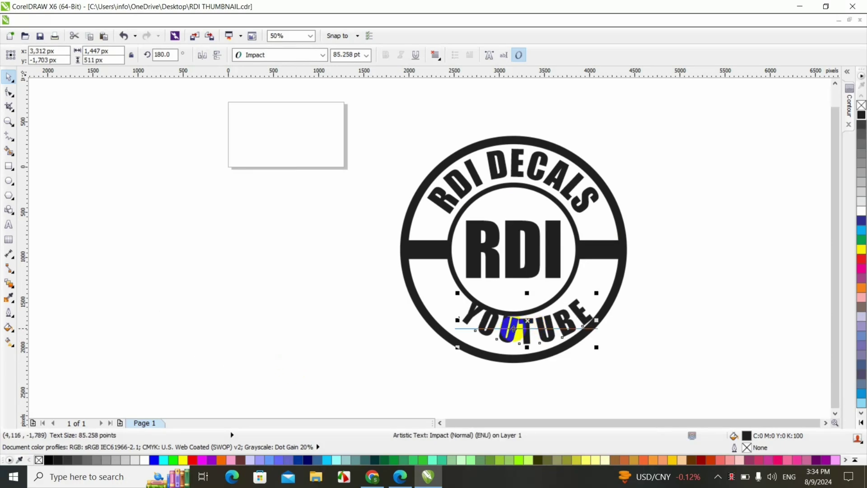
shift+click(459, 344)
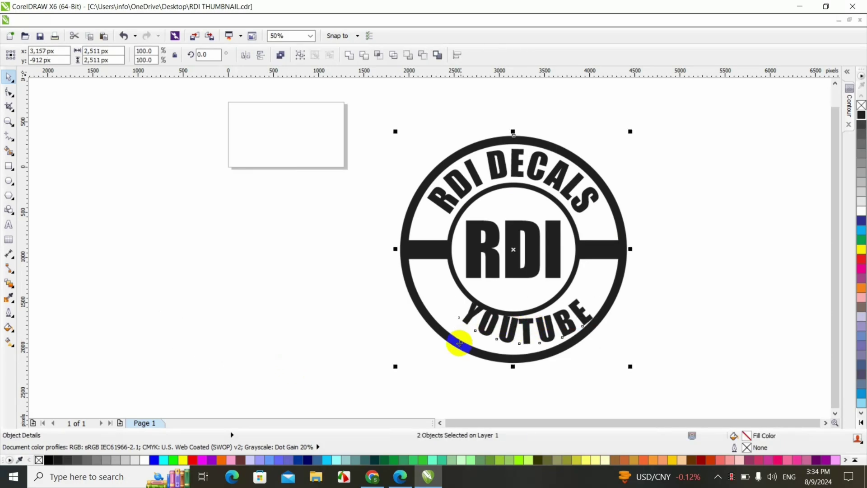
drag(459, 344, 441, 316)
click(545, 319)
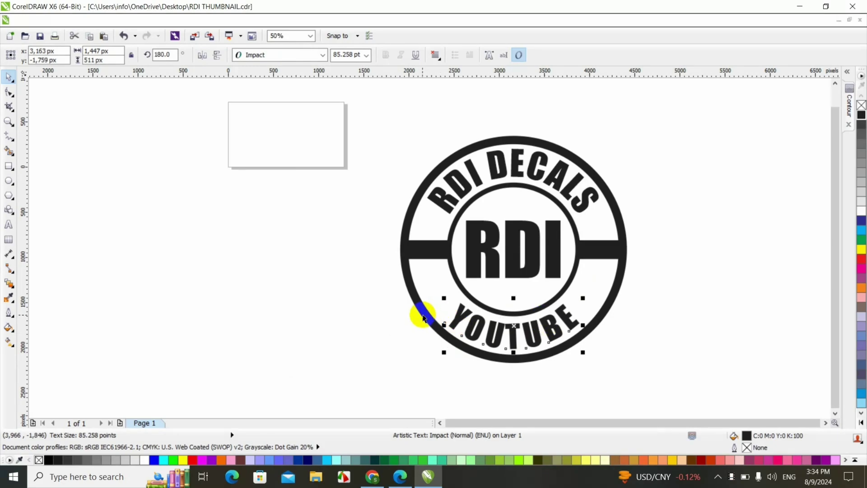
shift+click(422, 316)
click(310, 262)
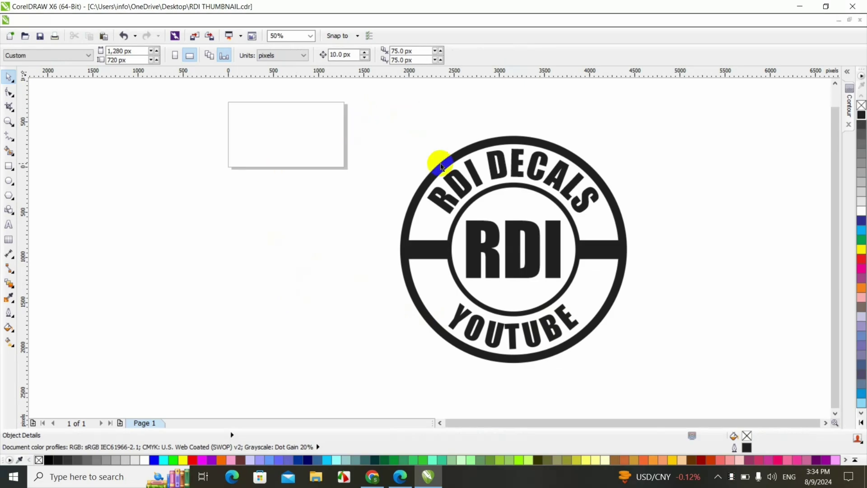
- Weld all six badge parts into a single curve
drag(351, 101, 686, 389)
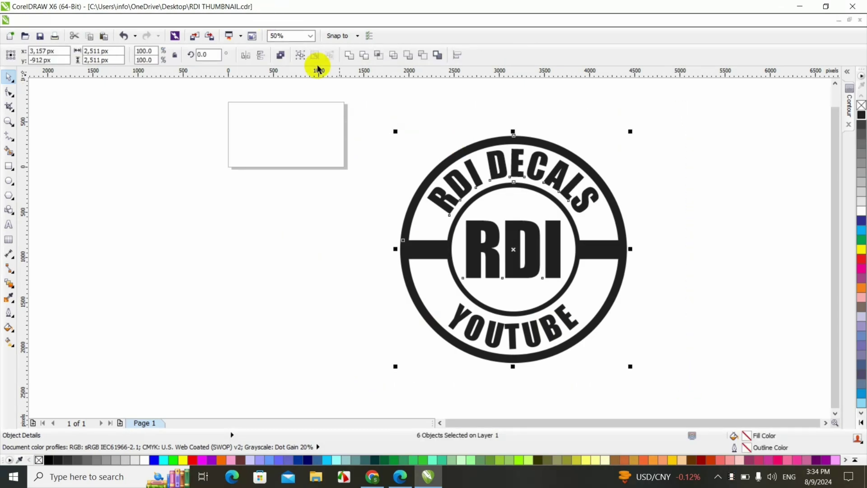
click(351, 55)
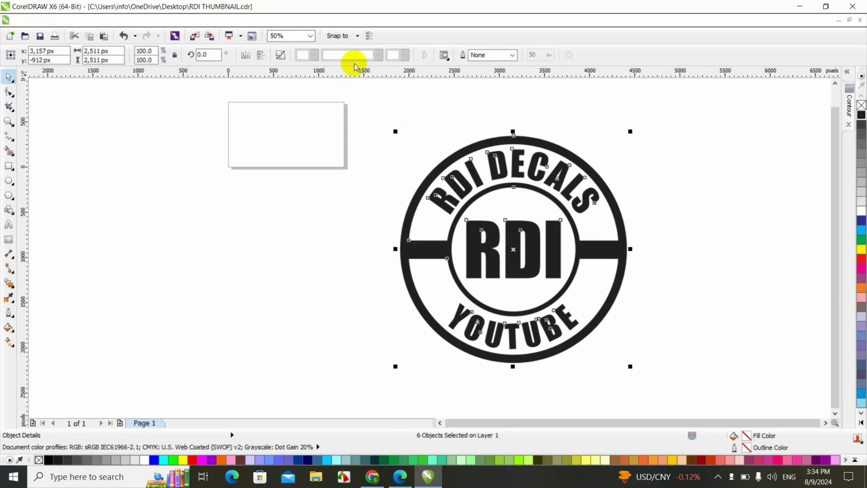
click(384, 153)
- Scale the welded badge down to about 64% and move it left of the page
drag(472, 209, 186, 207)
drag(319, 247, 594, 222)
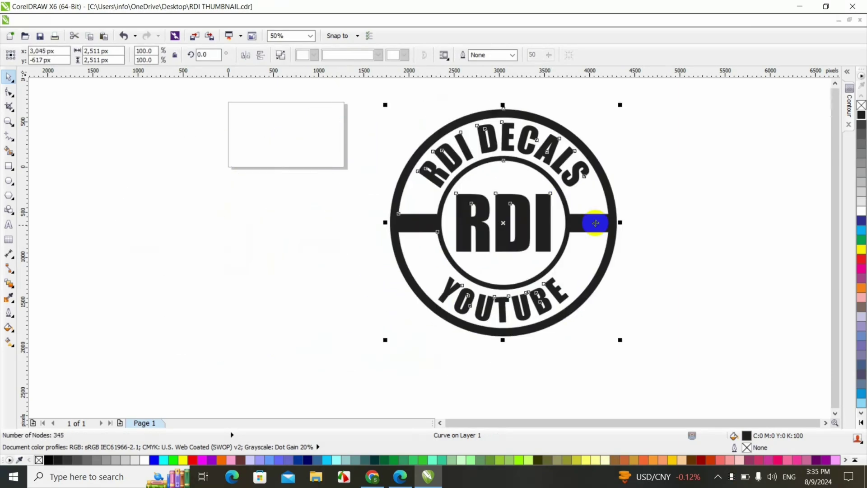
click(410, 233)
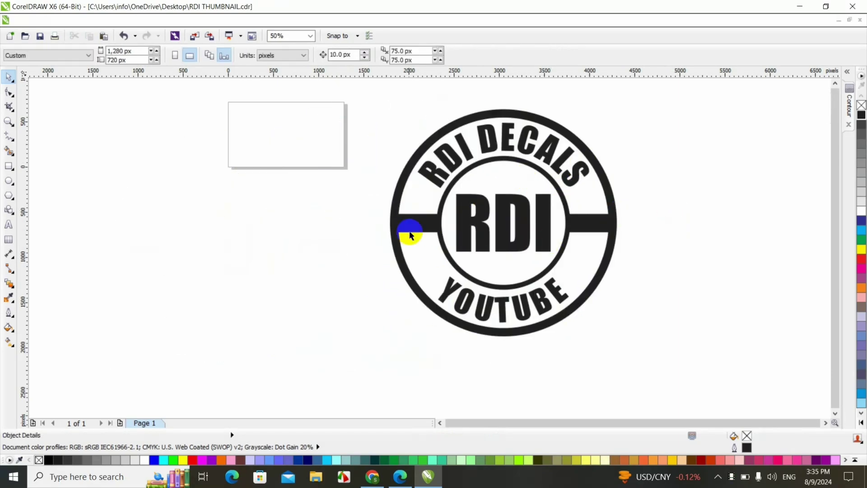
click(584, 225)
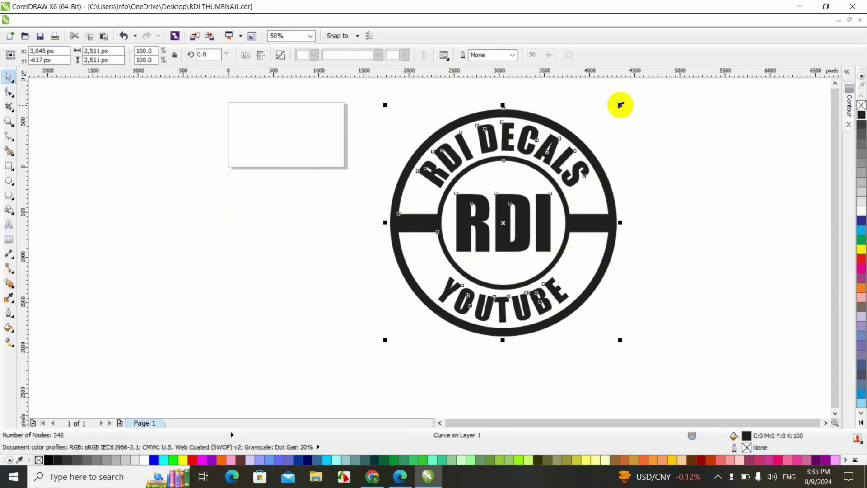
drag(623, 105, 538, 187)
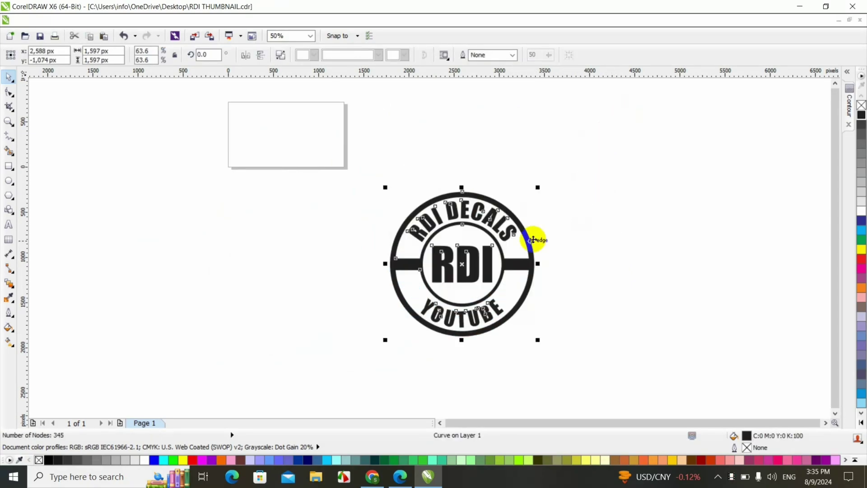
drag(517, 261, 249, 236)
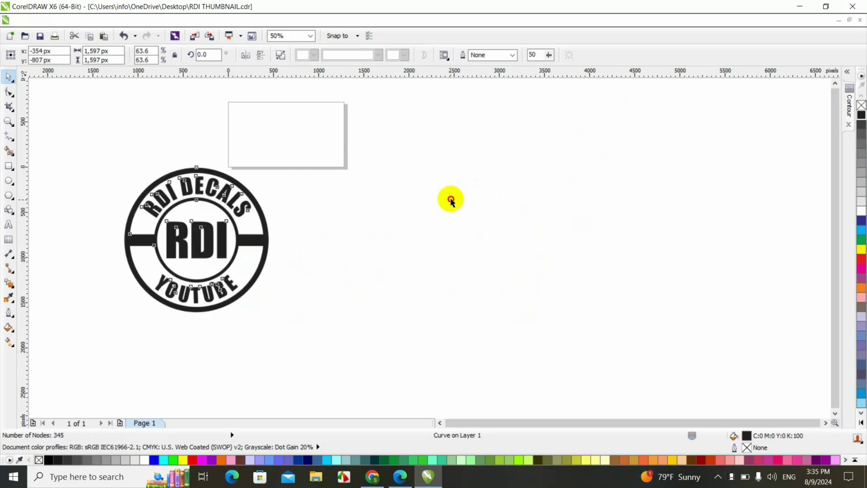
click(451, 199)
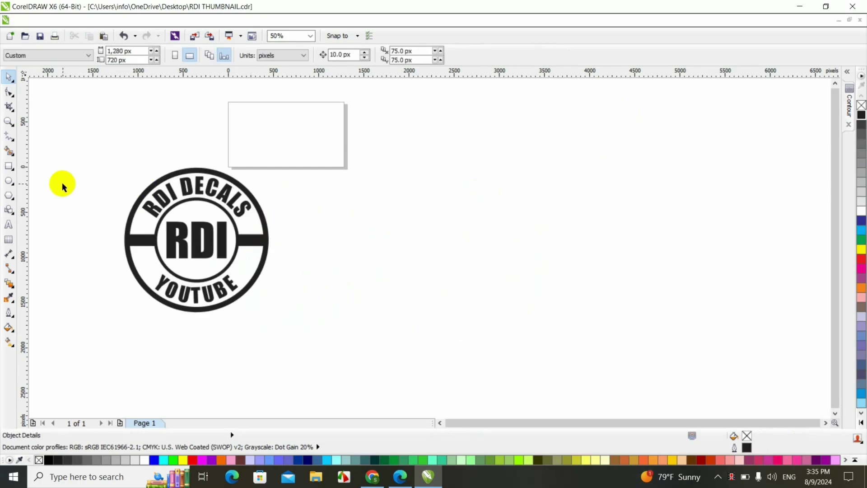
- Draw nine overlapping flat ellipses of varied sizes right of the badge
click(9, 179)
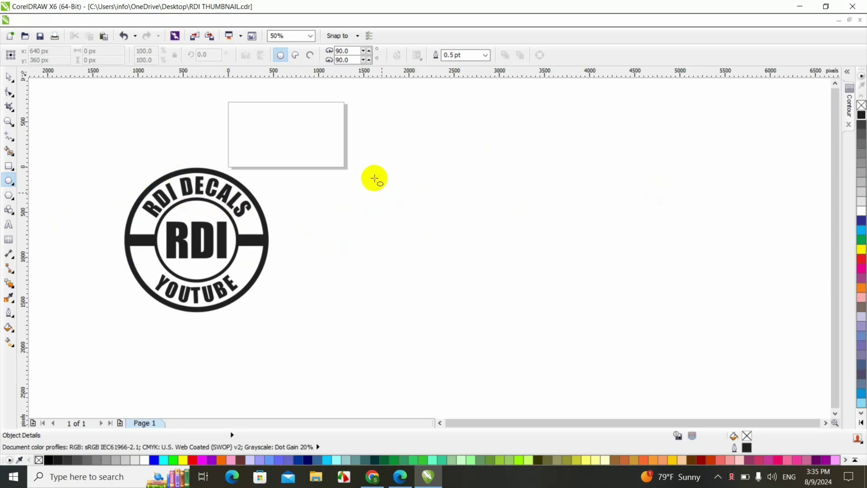
drag(377, 170, 502, 202)
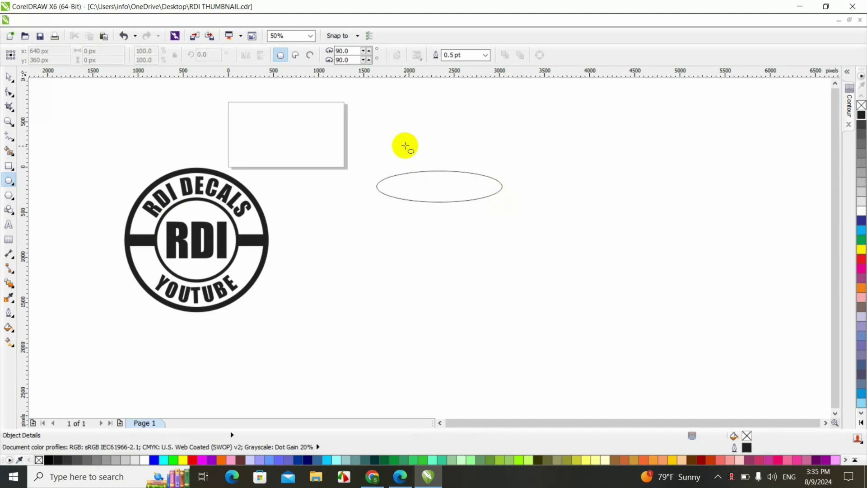
drag(405, 146, 536, 177)
drag(483, 170, 569, 196)
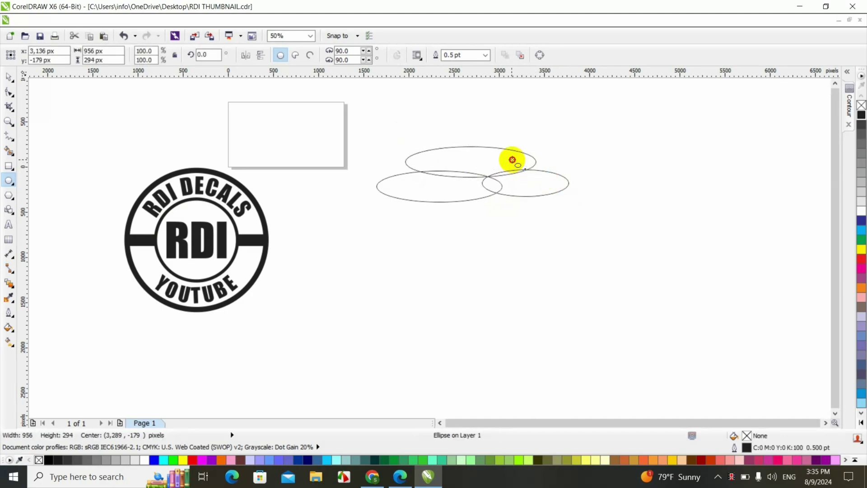
drag(512, 160, 610, 170)
drag(452, 235, 541, 251)
drag(571, 209, 621, 225)
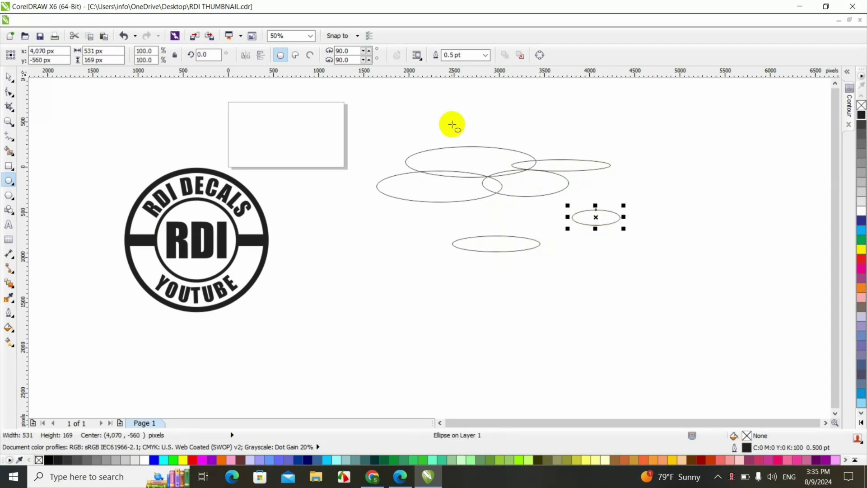
drag(451, 123, 495, 140)
drag(510, 109, 587, 134)
drag(366, 109, 400, 132)
- Add two more ellipses near the rectangle's lower edge and select all twelve
click(296, 166)
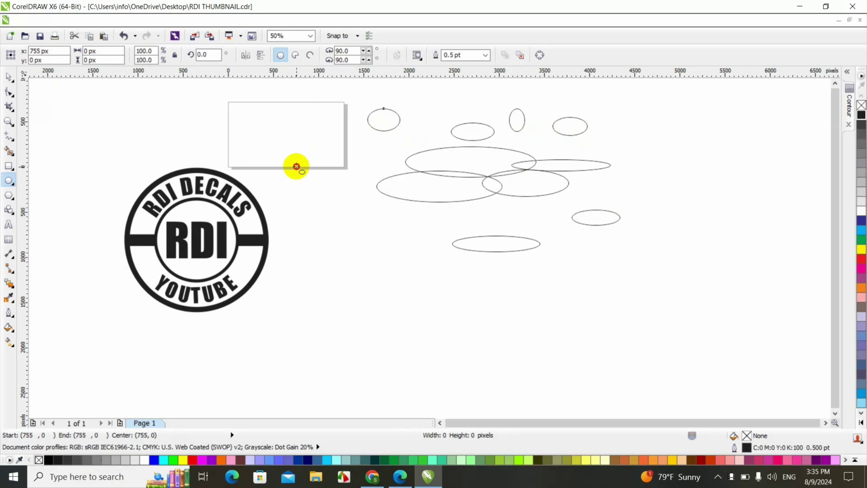
drag(296, 167, 364, 180)
drag(309, 146, 384, 168)
click(10, 75)
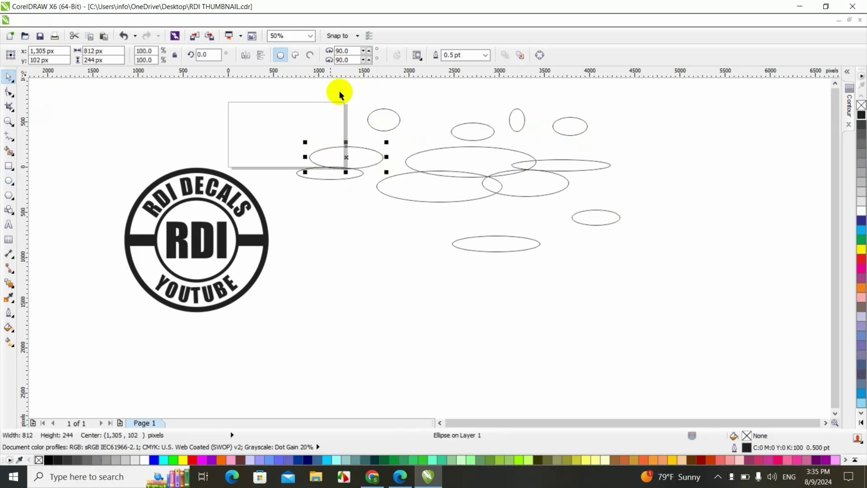
drag(296, 96, 652, 285)
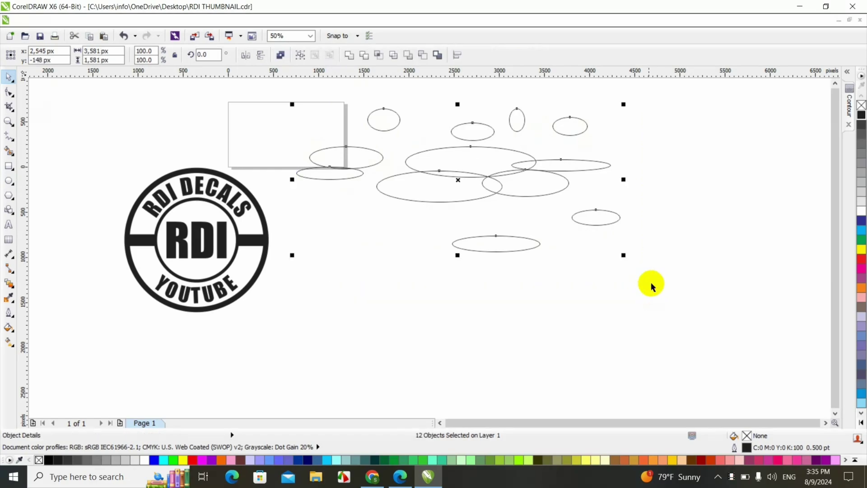
- Shrink the twelve-ellipse group, move it right and fill it black
drag(624, 255, 414, 163)
drag(343, 131, 474, 155)
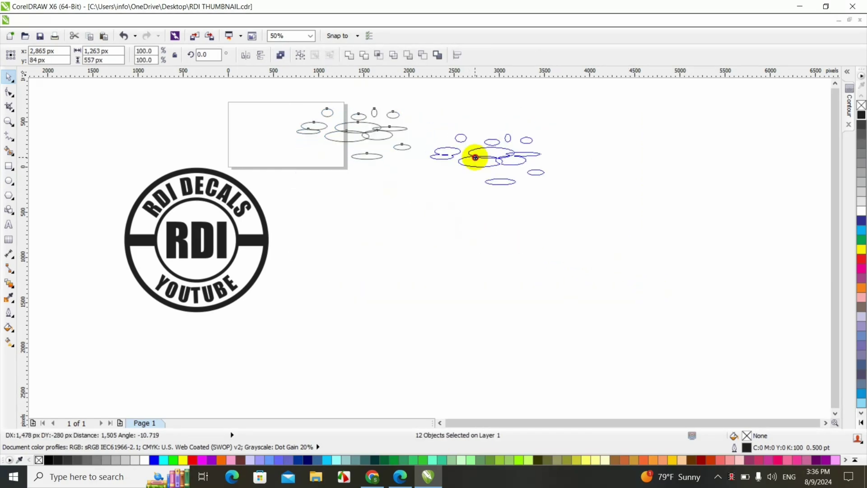
click(861, 117)
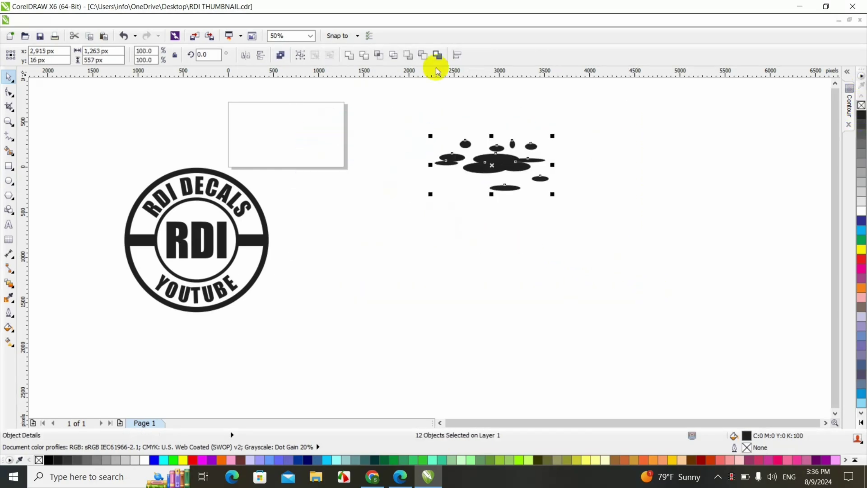
click(378, 145)
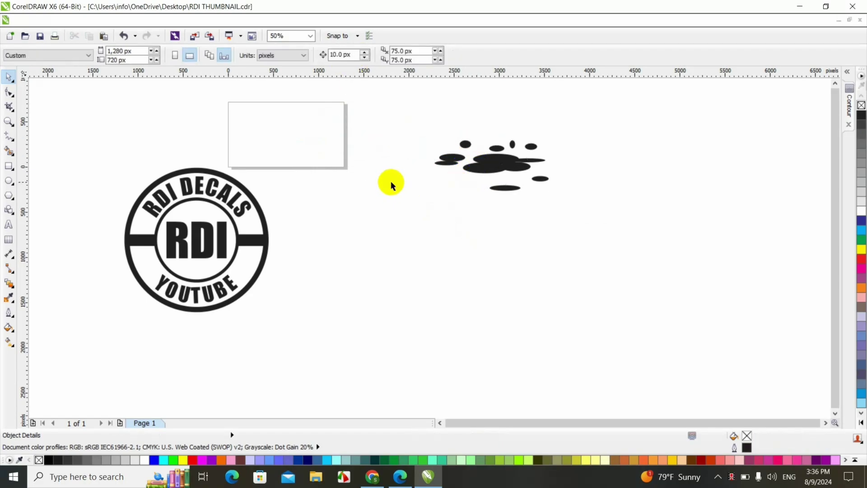
- Draw three more small ellipses around the cluster and select all twenty shapes
click(9, 182)
drag(411, 179, 480, 193)
drag(426, 201, 535, 202)
mouse_move(430, 141)
mouse_down()
mouse_move(426, 165)
mouse_move(408, 129)
mouse_up()
click(393, 155)
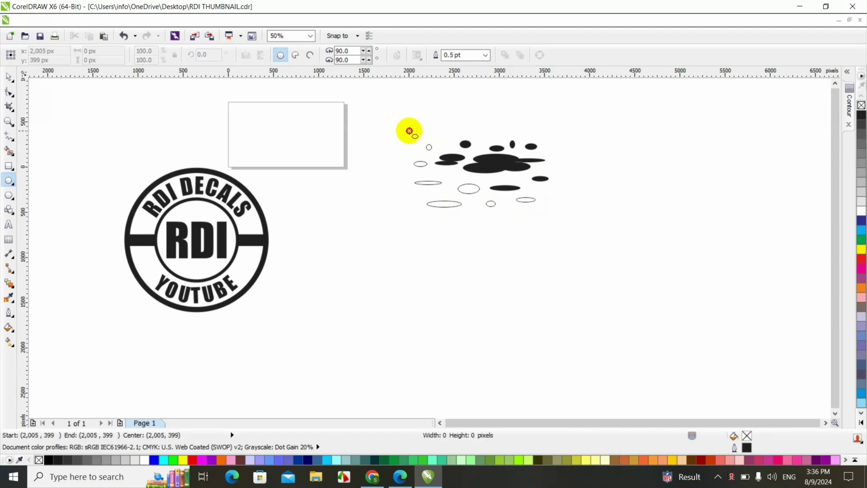
click(9, 75)
drag(323, 88, 578, 209)
- Weld the twenty shapes into one stain, shrink it and make three copies
click(349, 55)
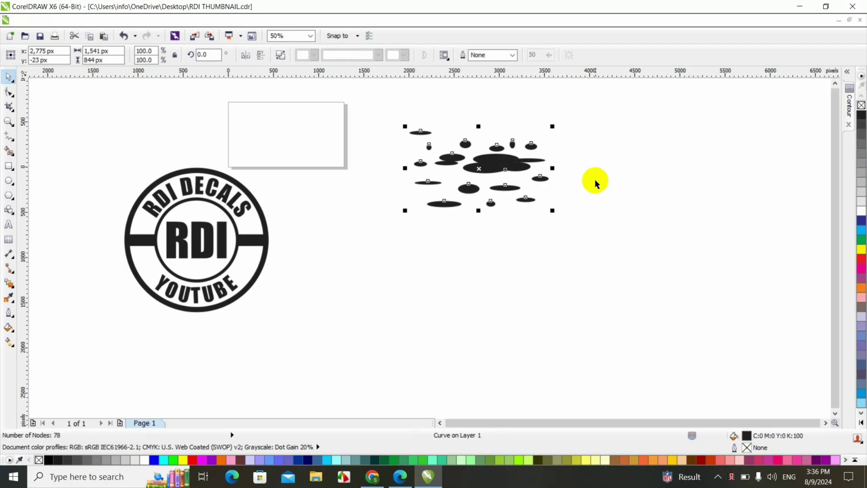
drag(552, 126, 443, 139)
click(474, 182)
click(479, 155)
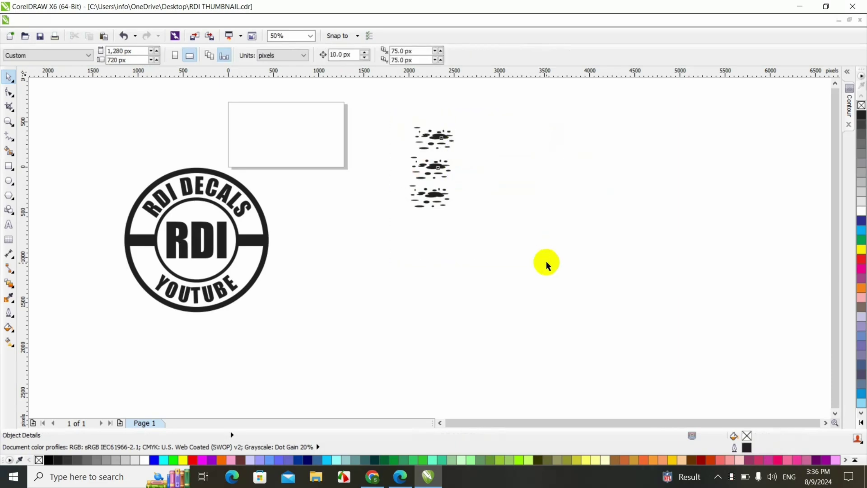
key(ctrl+a)
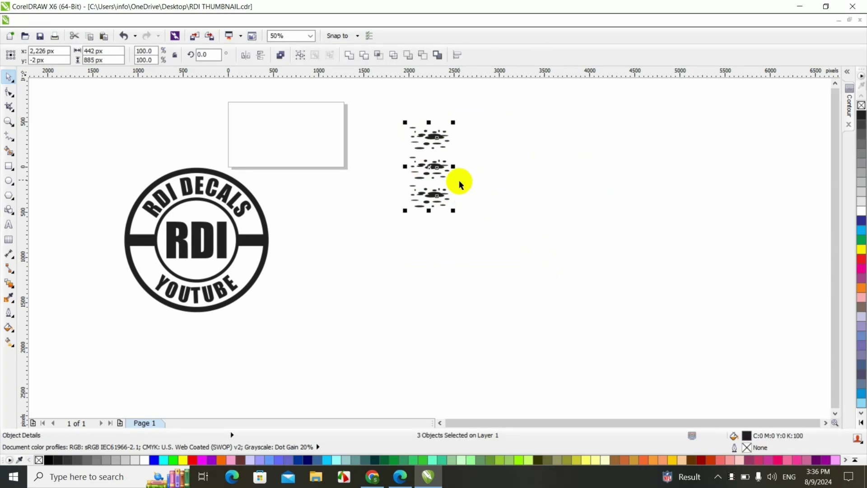
drag(459, 184, 500, 187)
- Copy the stains into a mirrored second column, then duplicate the six up-right
click(501, 189)
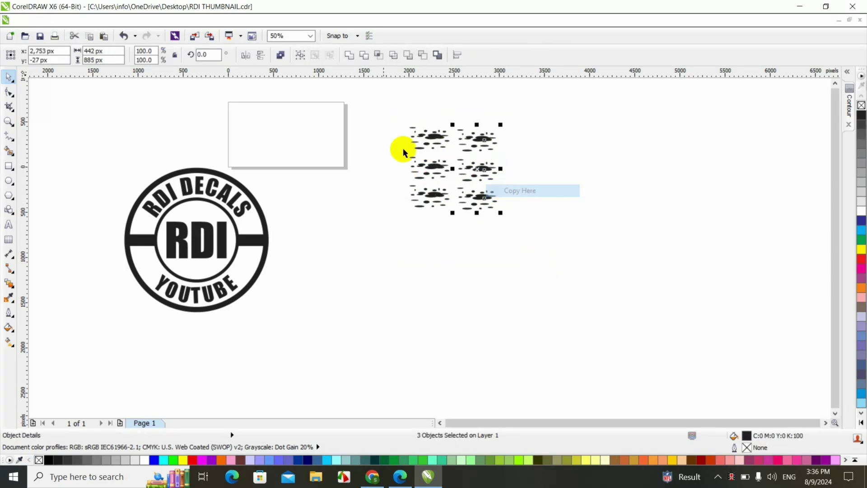
click(245, 54)
drag(468, 167, 456, 183)
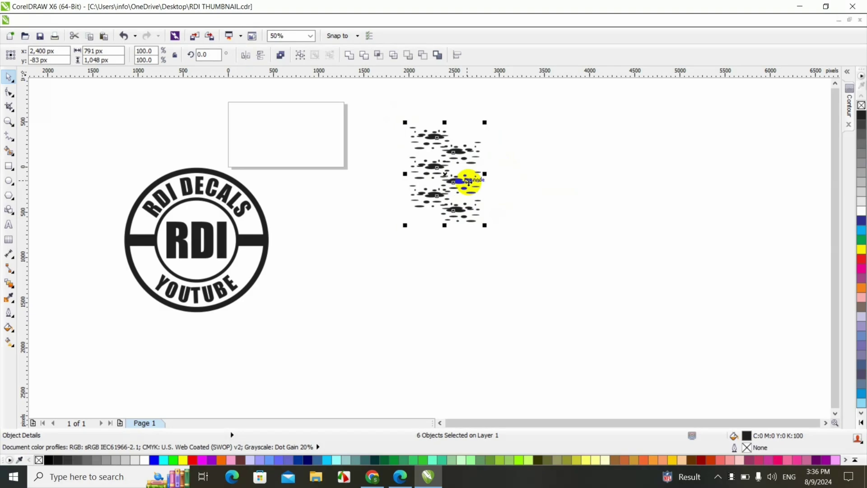
drag(450, 145, 501, 108)
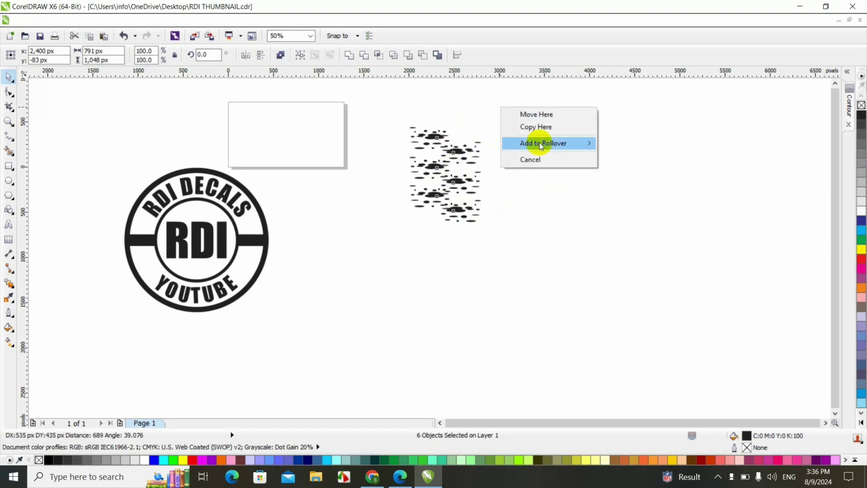
click(537, 126)
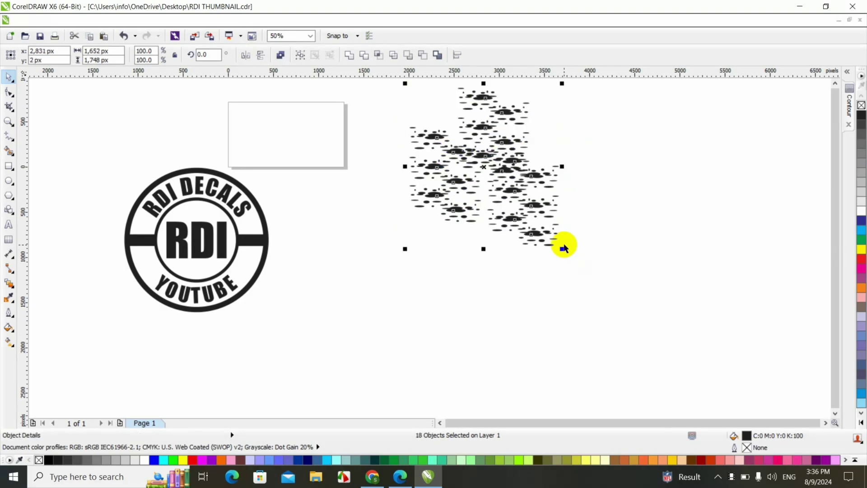
- Shrink the eighteen stains and add a mirrored duplicate lower-left
mouse_move(562, 250)
mouse_down()
mouse_move(507, 229)
mouse_move(506, 144)
mouse_move(565, 235)
mouse_up()
key(Escape)
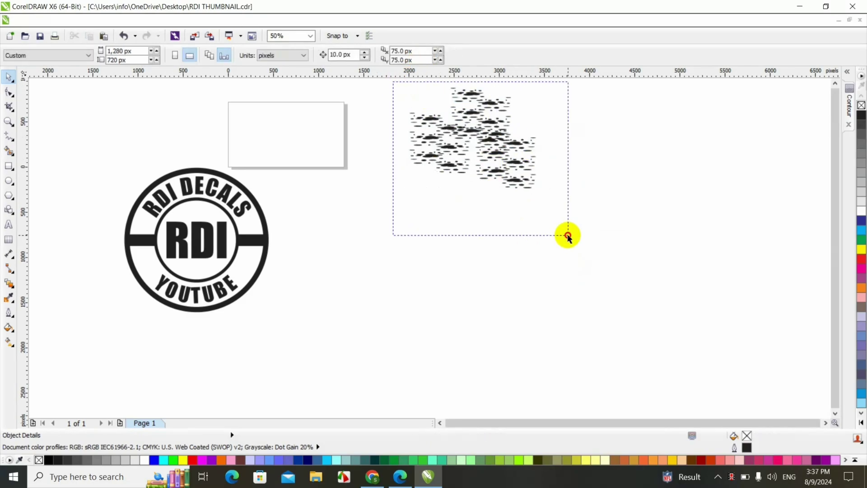
drag(509, 153, 470, 226)
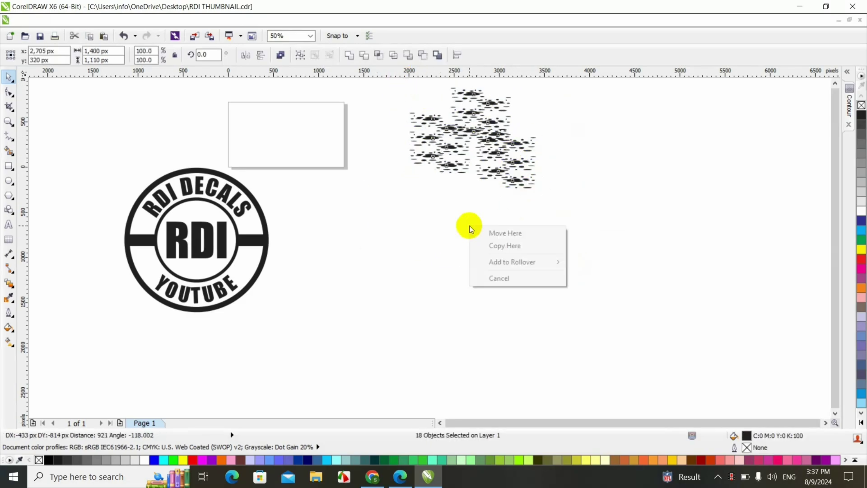
click(494, 244)
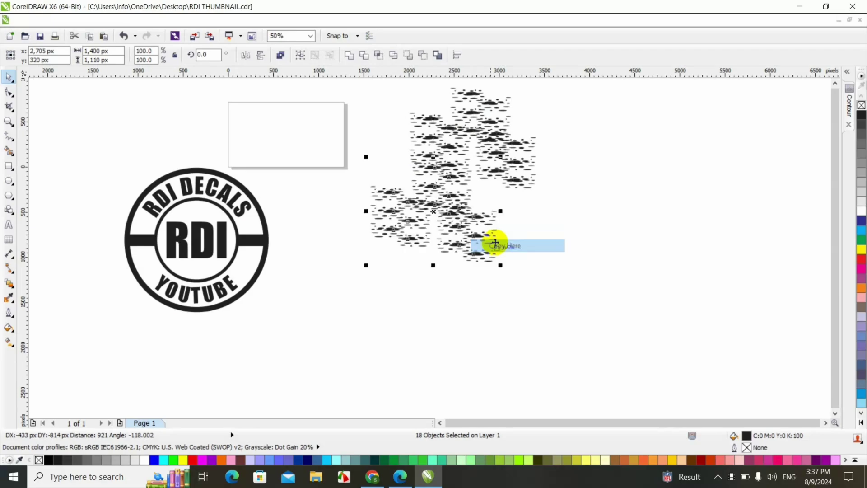
click(246, 55)
click(592, 220)
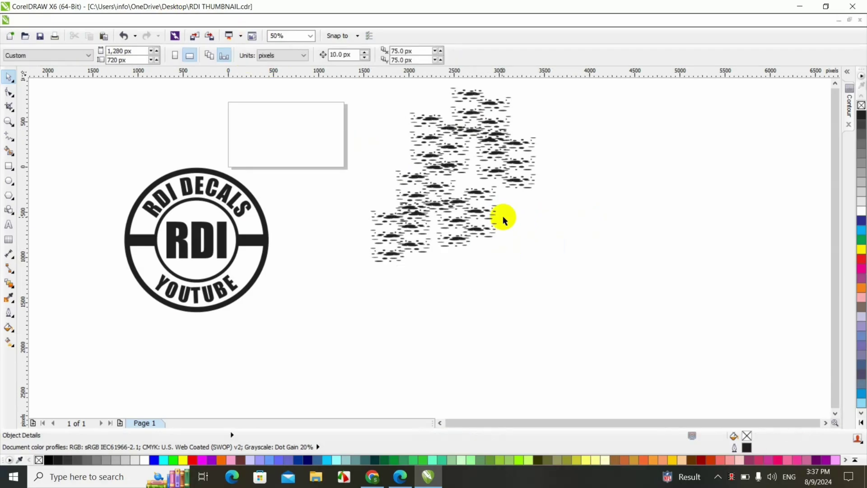
- Combine the thirteen stain objects into one curve
click(406, 203)
click(361, 139)
drag(332, 143, 556, 300)
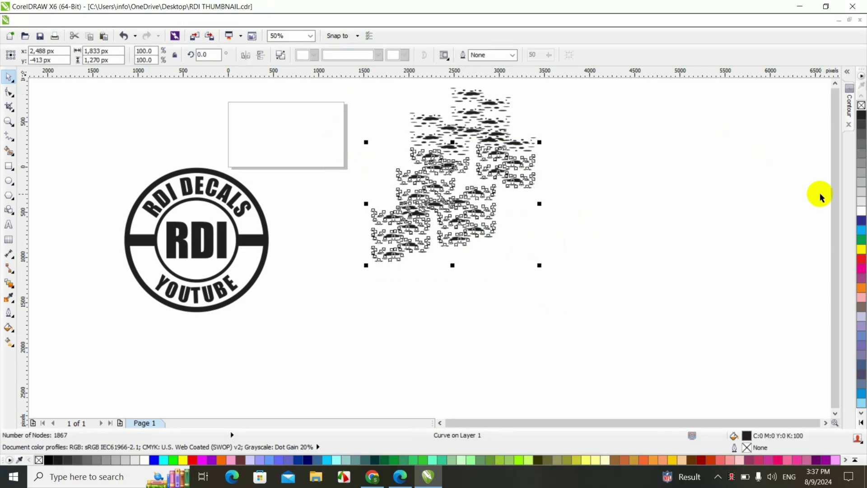
drag(358, 81, 555, 297)
click(348, 54)
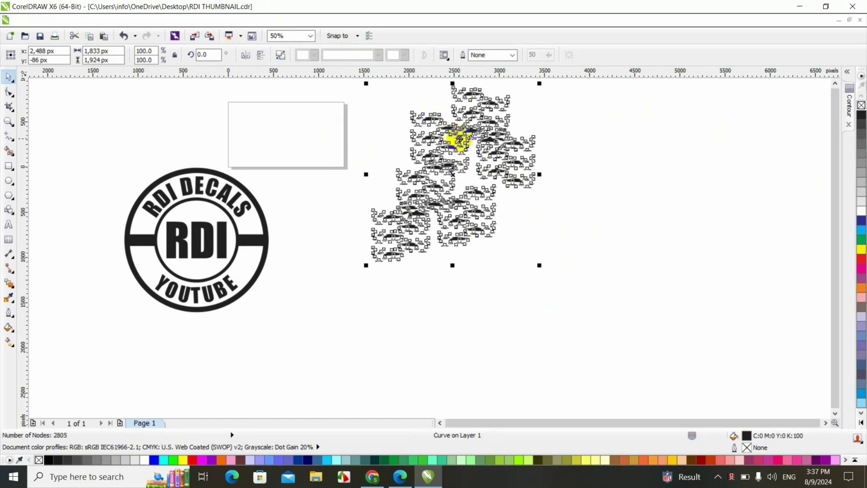
- Duplicate the combined stain curve to the left and right
drag(459, 139, 391, 123)
click(412, 131)
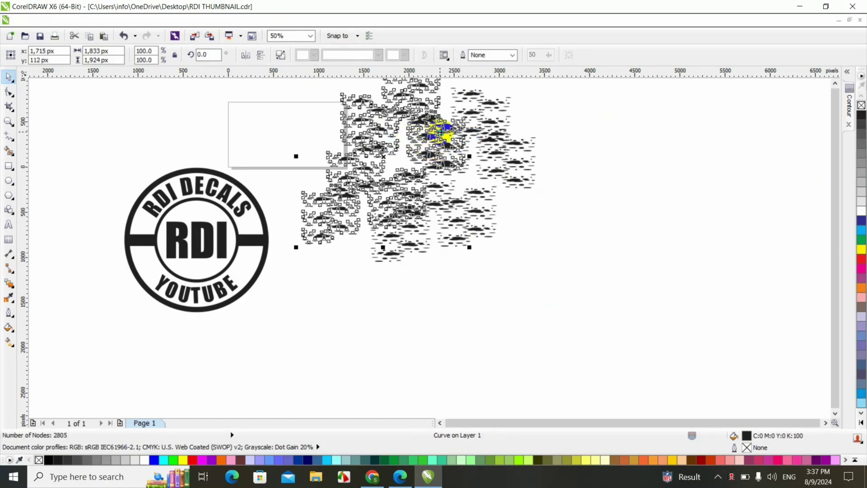
drag(440, 132, 609, 187)
click(621, 210)
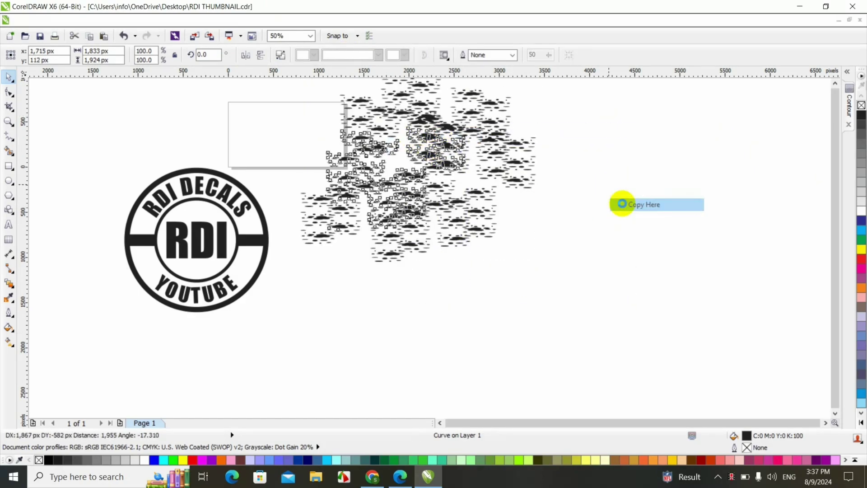
click(650, 151)
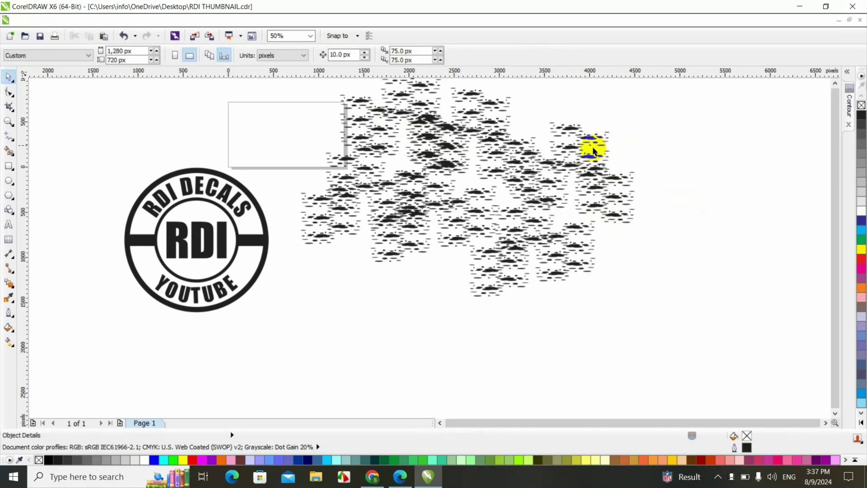
click(833, 84)
- Weld the three stain patterns into one curve and scale it to 70.1%
drag(289, 94, 664, 359)
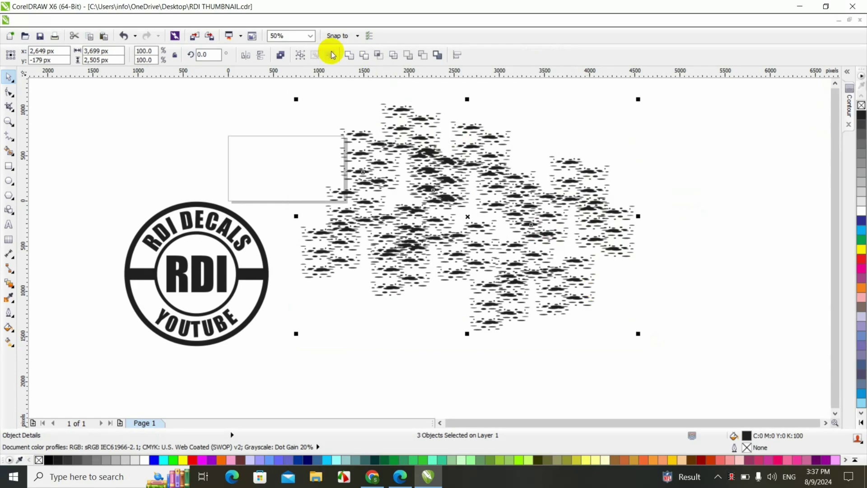
click(348, 56)
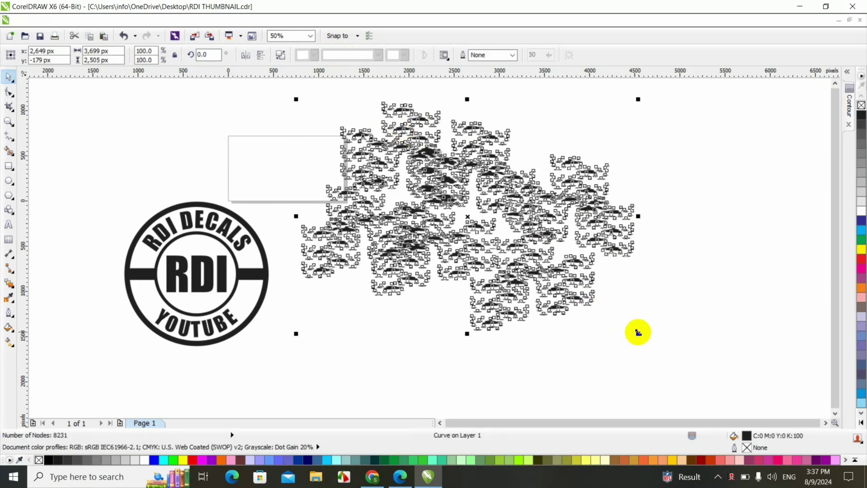
drag(637, 332, 538, 284)
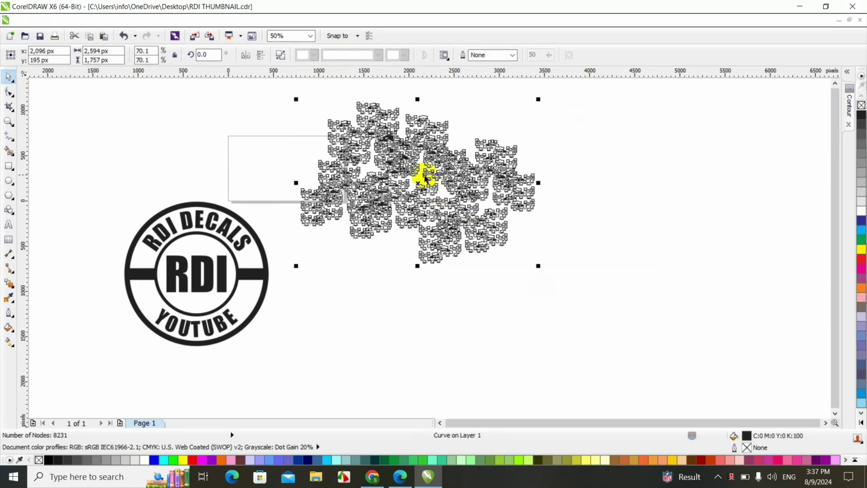
- Fill the stain cluster red and place it down-left of the badge
click(549, 406)
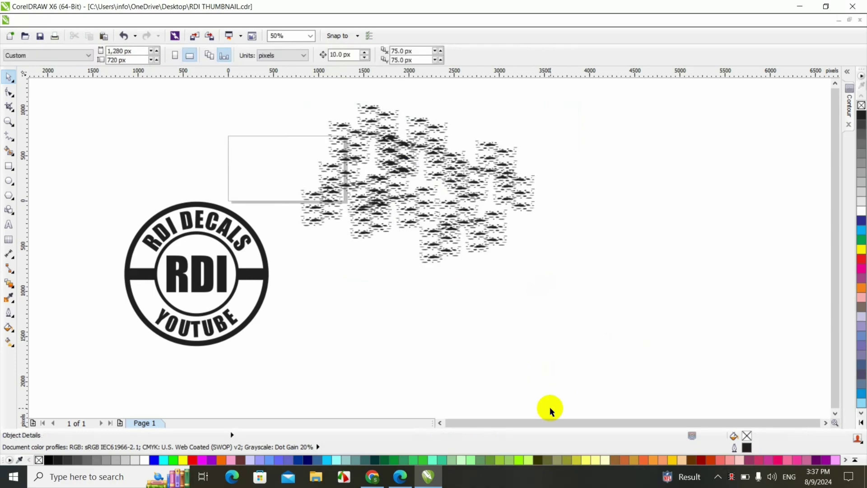
drag(378, 223, 183, 290)
click(862, 265)
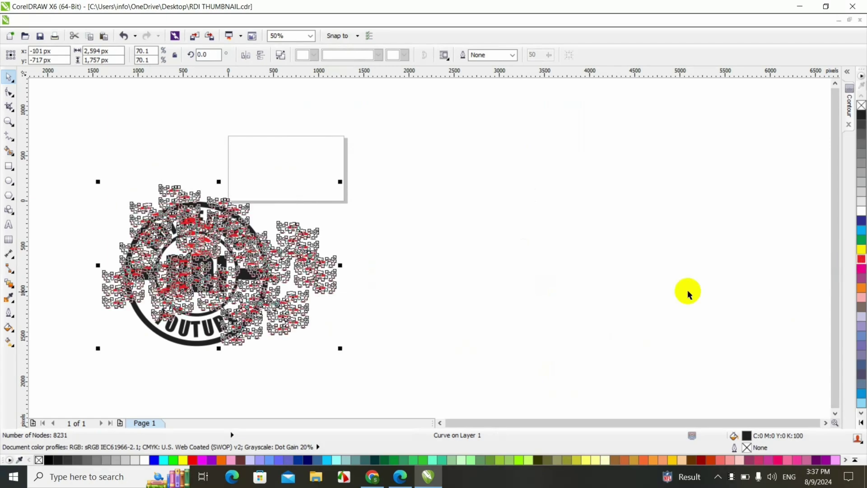
click(679, 292)
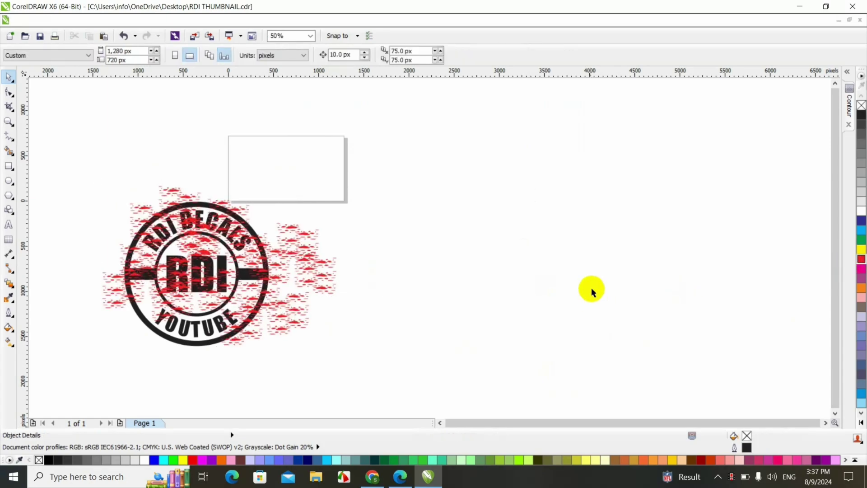
right_click(266, 322)
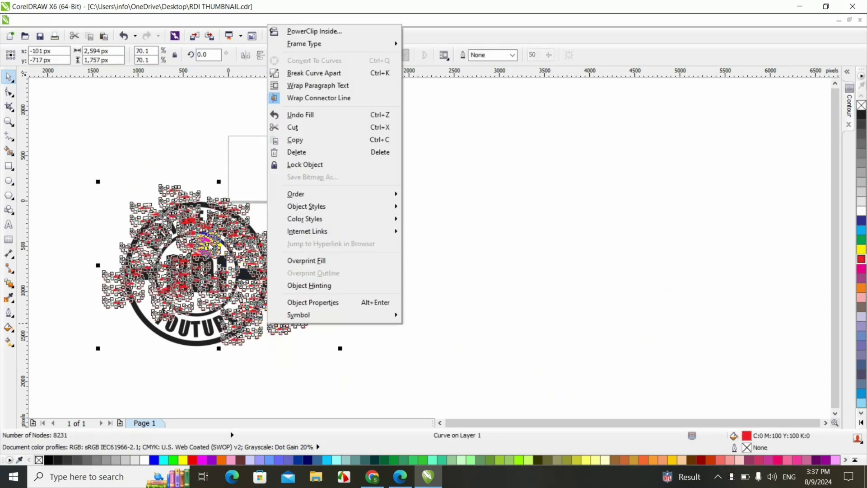
click(125, 320)
drag(145, 253, 252, 350)
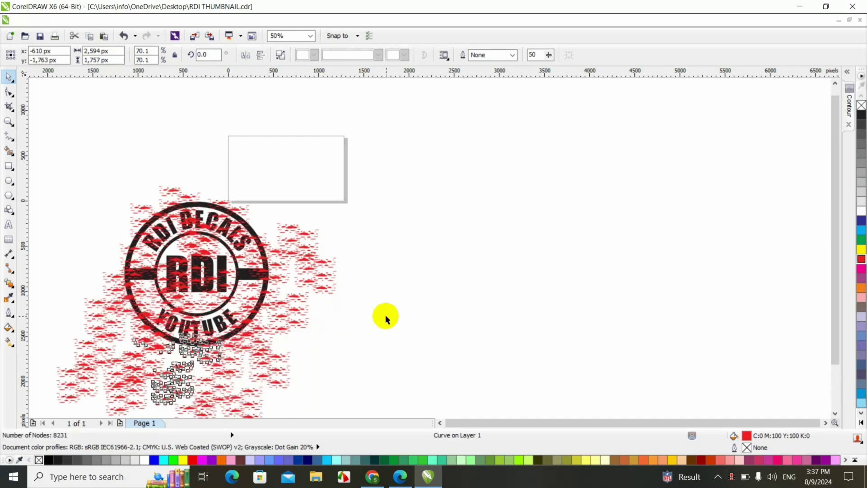
click(380, 326)
- Weld the stain over the badge and the lower-left red texture into one shape
click(319, 257)
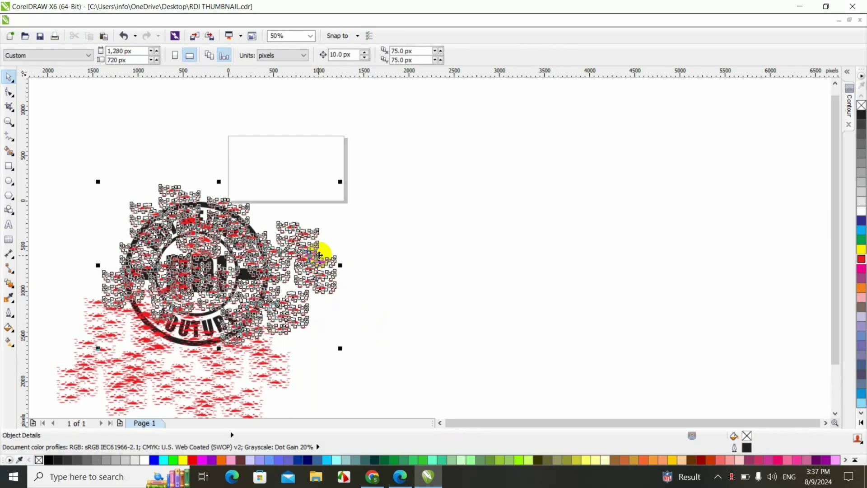
click(218, 374)
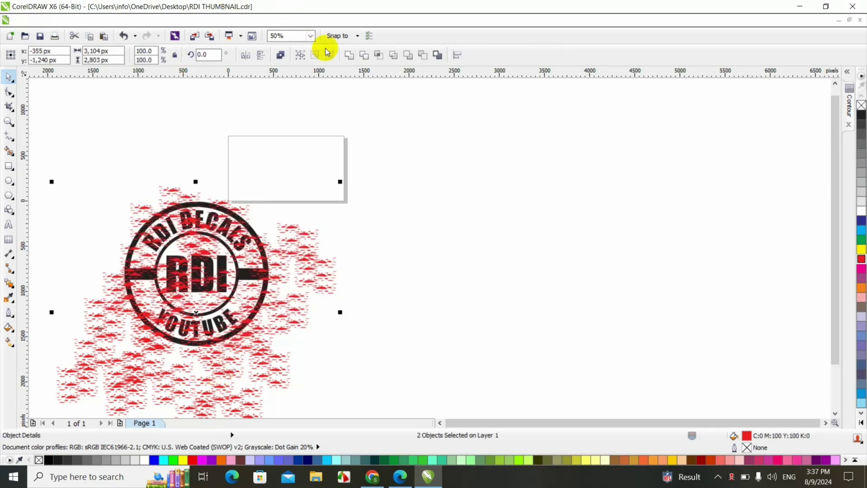
click(350, 54)
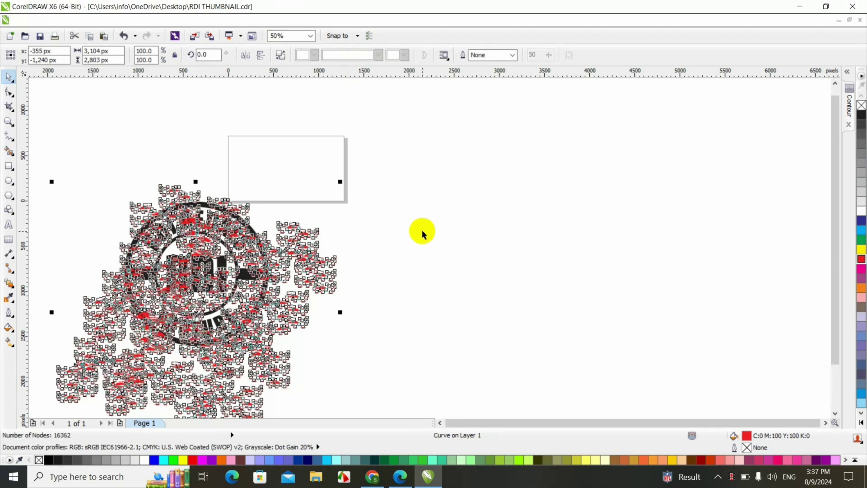
click(304, 248)
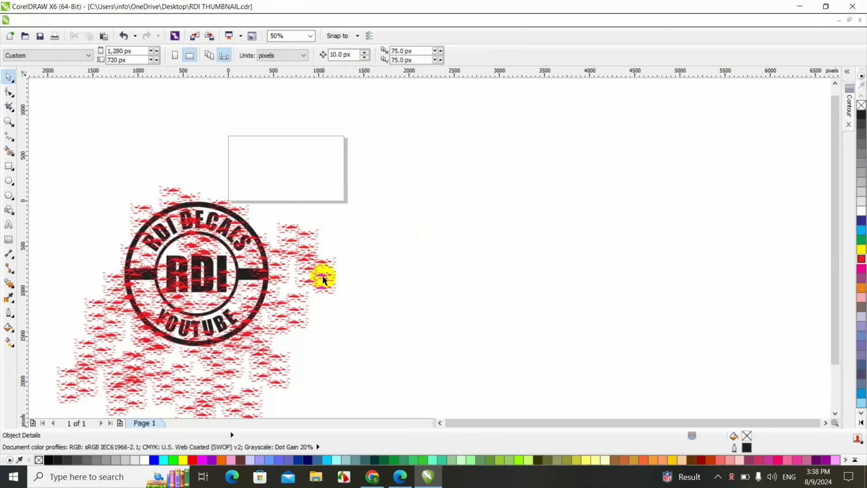
- Resize the red stain texture to 2,497 × 1,914 px and position it over the badge
drag(341, 180, 300, 257)
drag(190, 363, 213, 325)
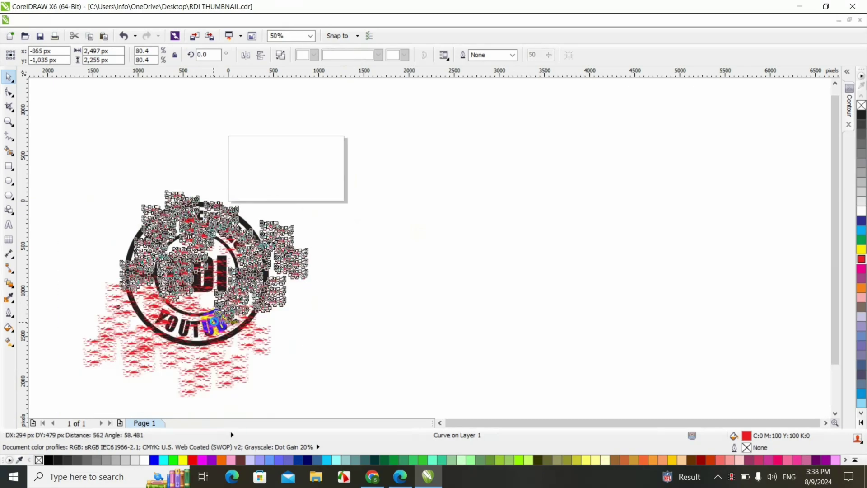
click(385, 315)
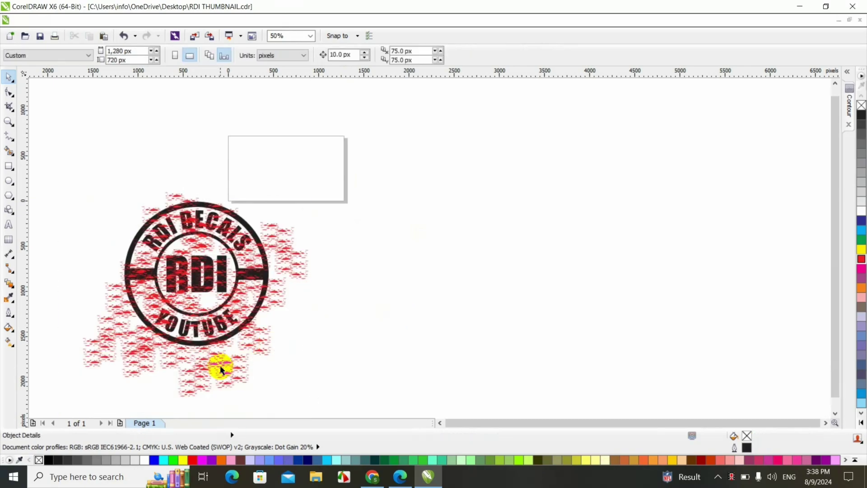
click(194, 397)
drag(194, 399, 196, 369)
click(334, 317)
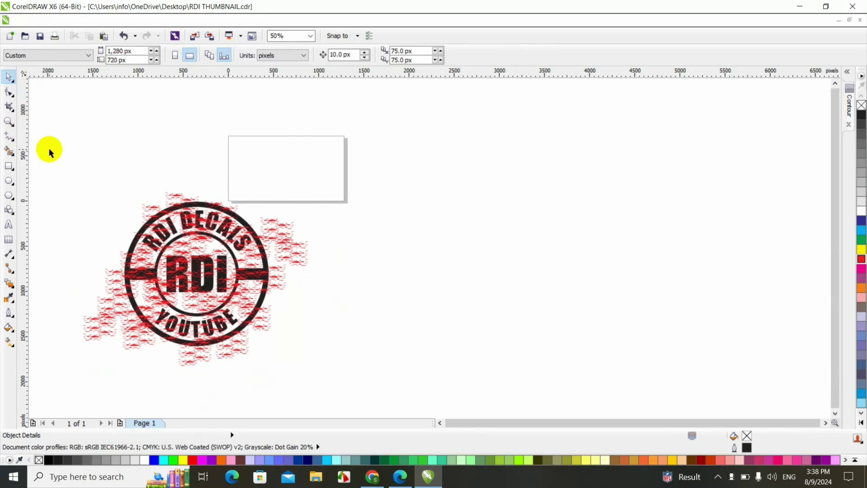
- Select both the RDI DECALS badge and the red stain texture
drag(53, 151, 280, 219)
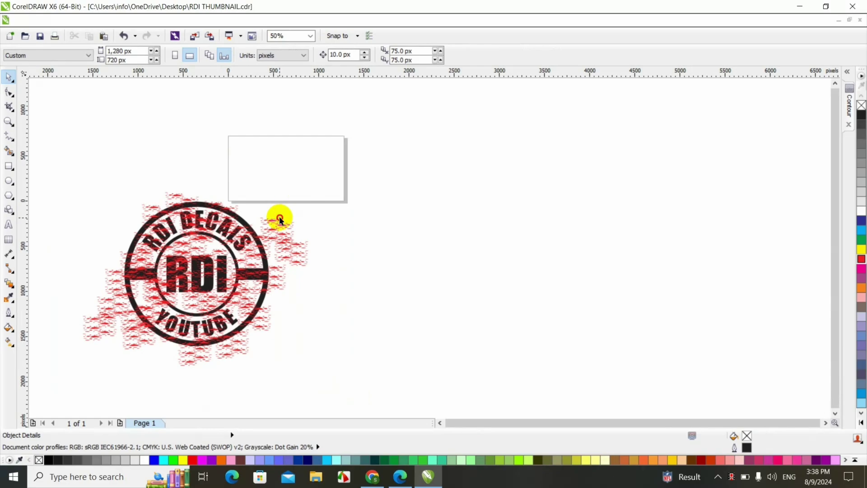
click(279, 227)
click(63, 152)
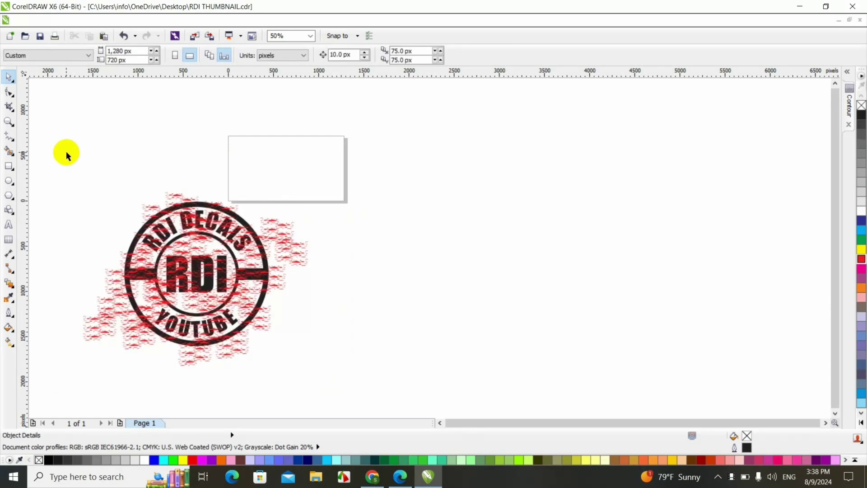
drag(64, 153, 346, 394)
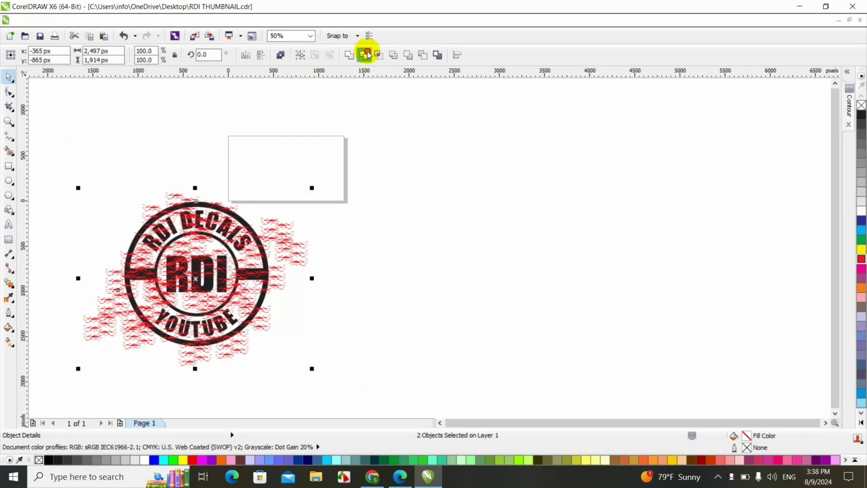
- Trim the stain shapes out of the badge and delete the leftover red texture
click(364, 55)
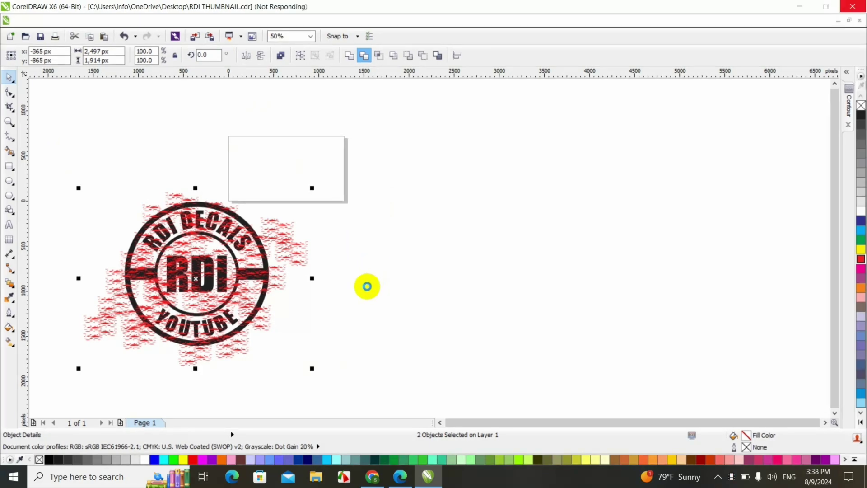
click(366, 289)
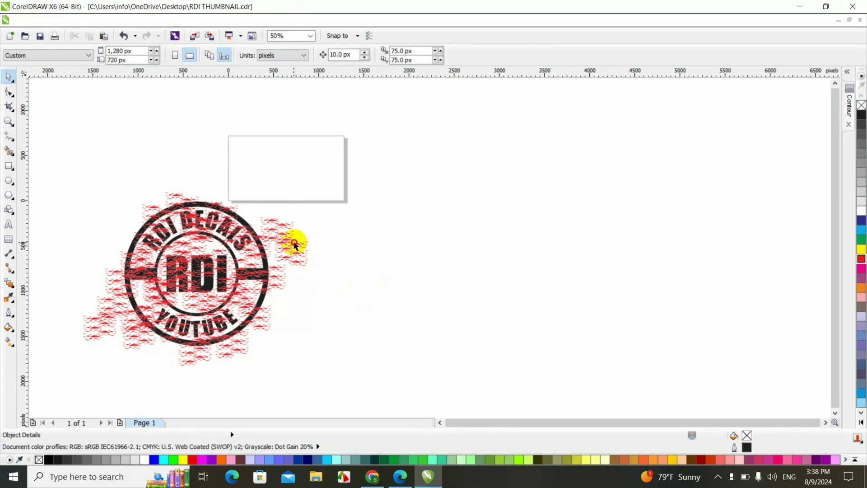
drag(366, 251, 454, 260)
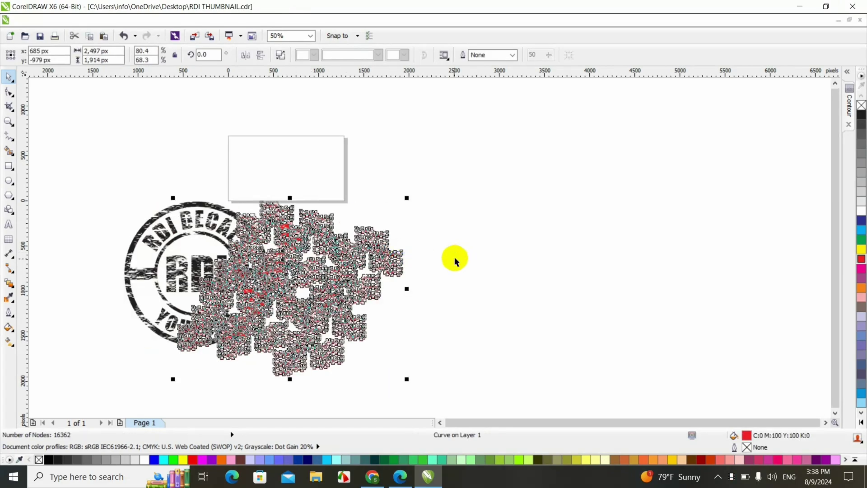
key(Delete)
- Move the distressed badge beside the white rectangle and enlarge it to 1,128 px
drag(210, 276, 458, 212)
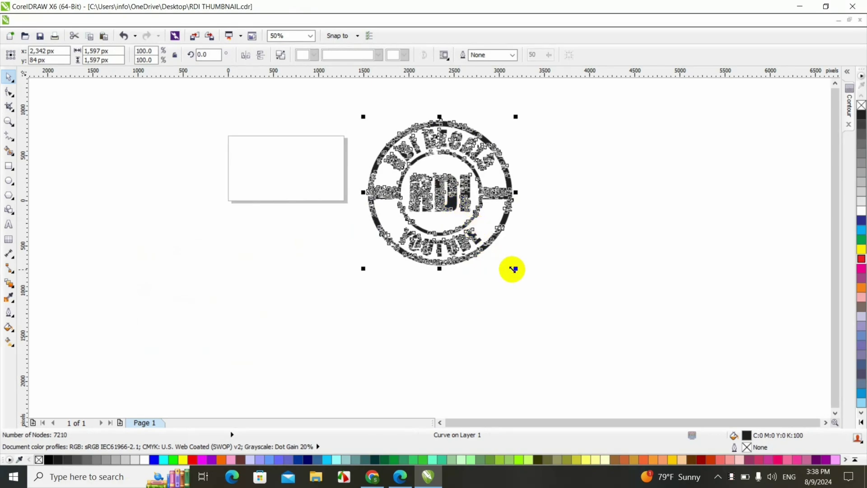
drag(517, 269, 611, 363)
click(643, 286)
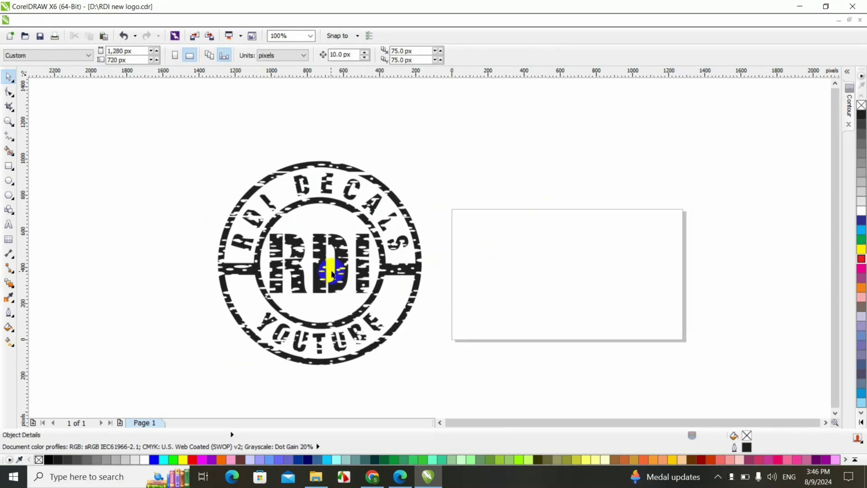
drag(340, 287, 292, 238)
- Resize the distressed badge from its corner handle until it measures 795 × 795 px
click(391, 124)
click(343, 146)
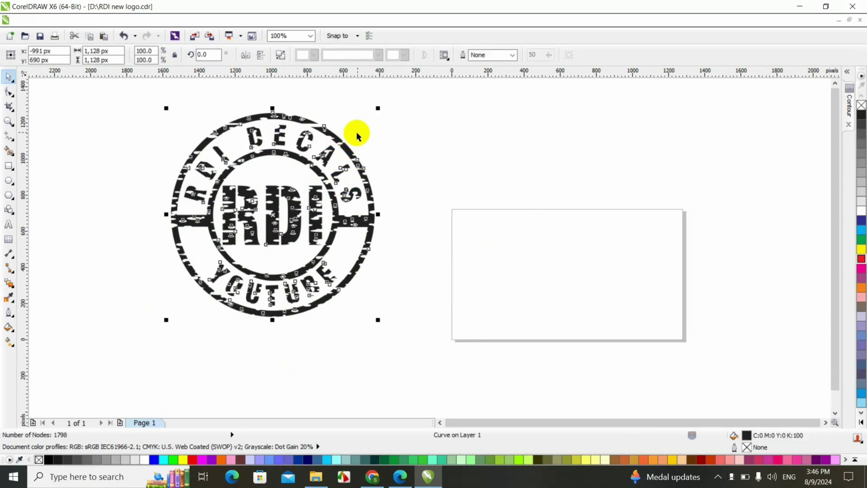
drag(377, 107, 301, 207)
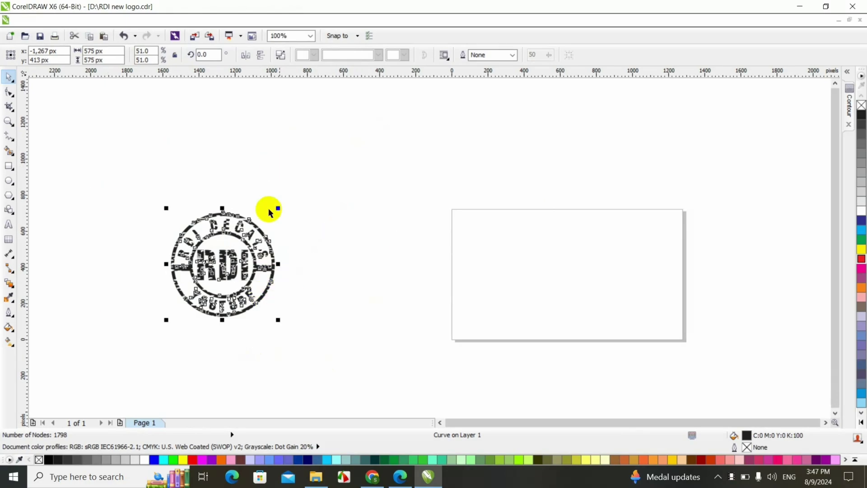
click(322, 266)
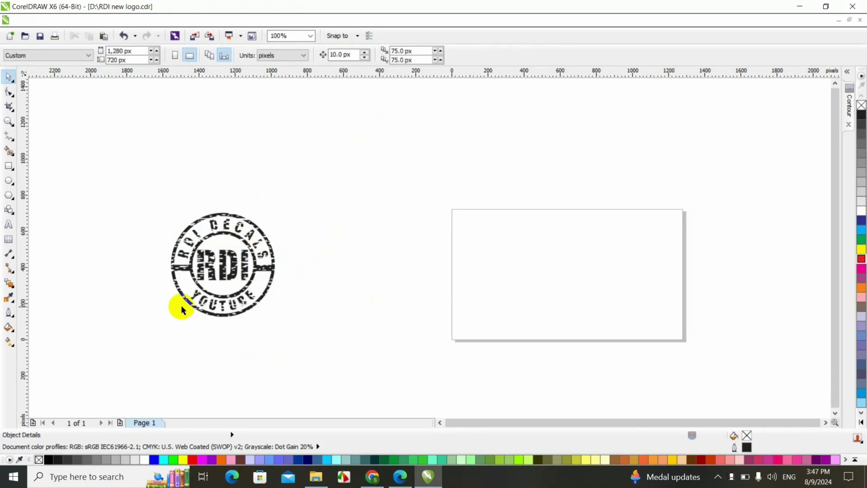
click(226, 266)
drag(282, 208, 392, 134)
click(424, 205)
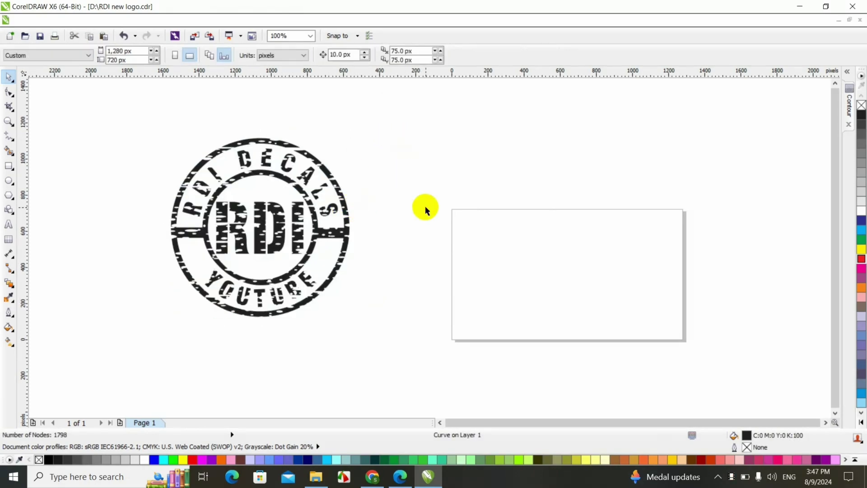
click(310, 218)
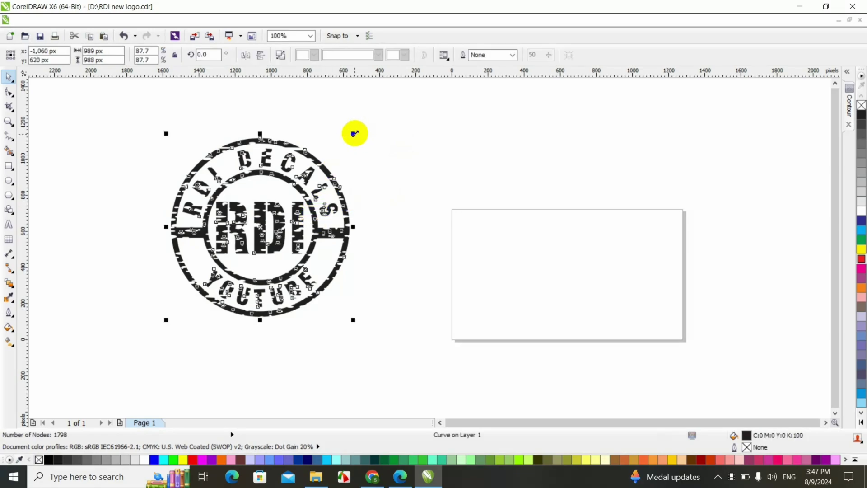
drag(354, 134, 320, 169)
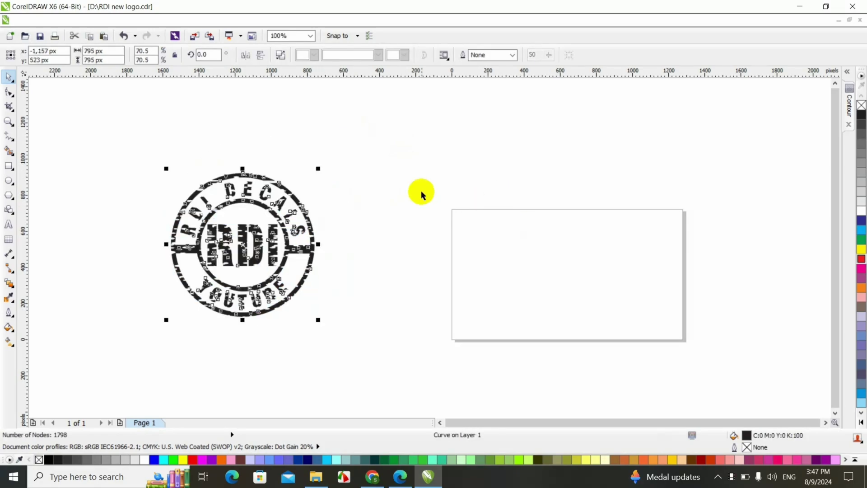